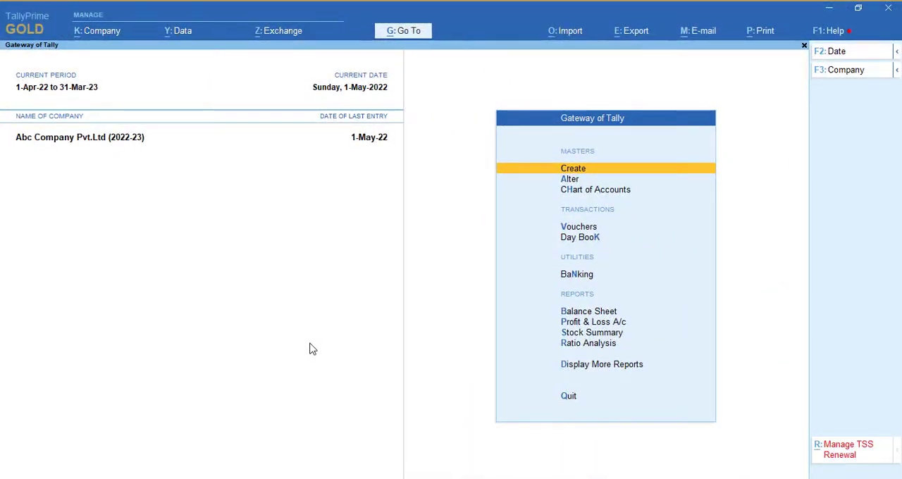
# - Open the Ambica Trading Company sales voucher from the May sales register
pyautogui.press('d')
pyautogui.press('a')
pyautogui.press('s')
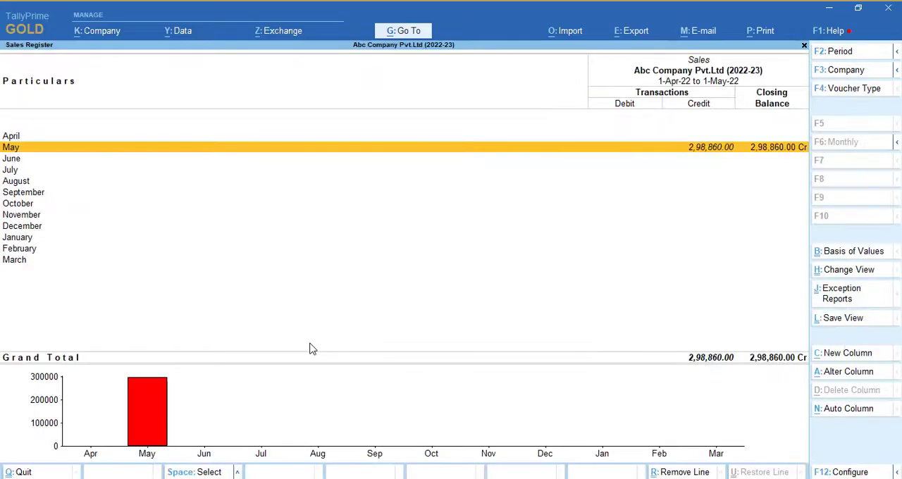
pyautogui.press('Return')
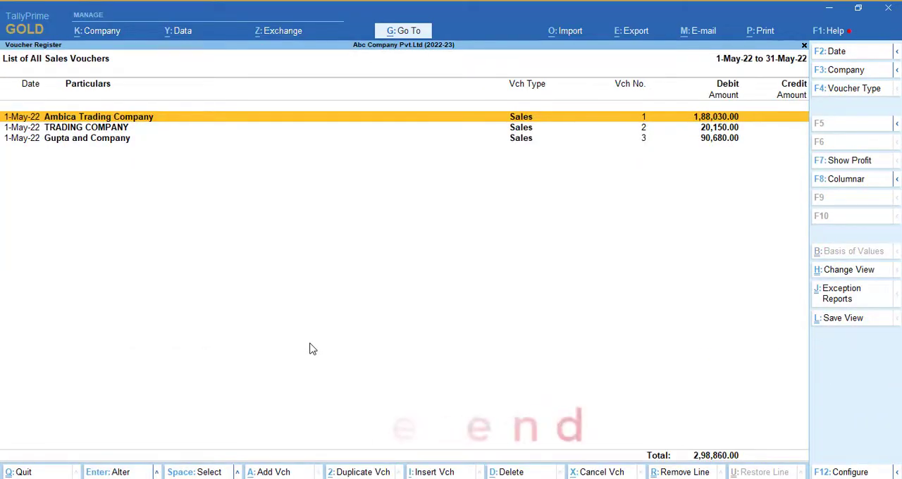
pyautogui.press('Return')
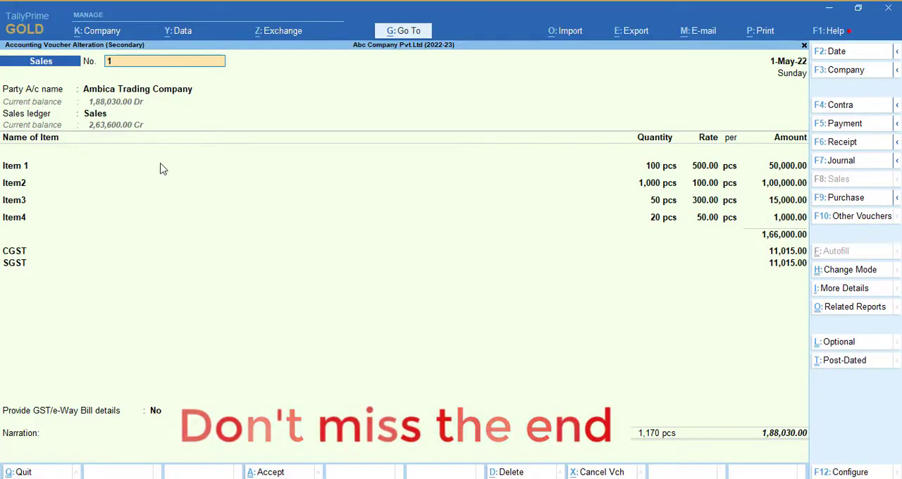
# - Inspect the voucher's Sales ledger in its alteration screen and leave it without saving
pyautogui.press('ctrl')
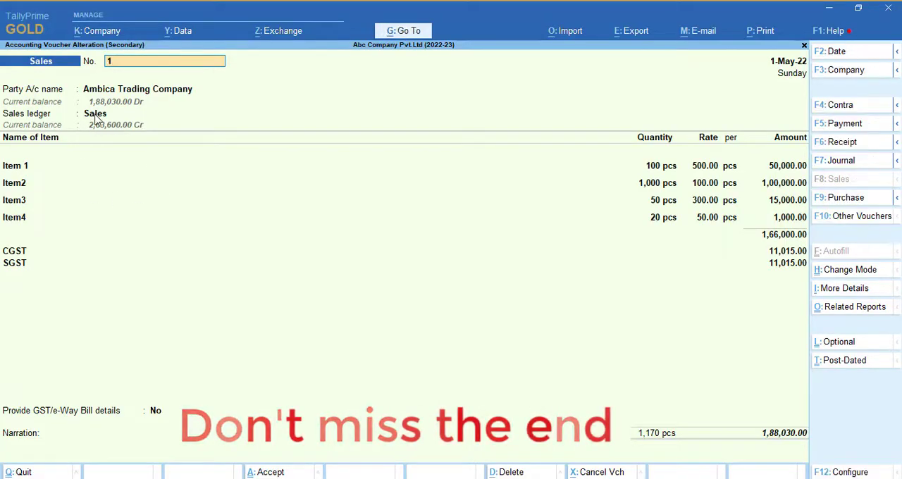
pyautogui.click(96, 116)
pyautogui.press('ctrl')
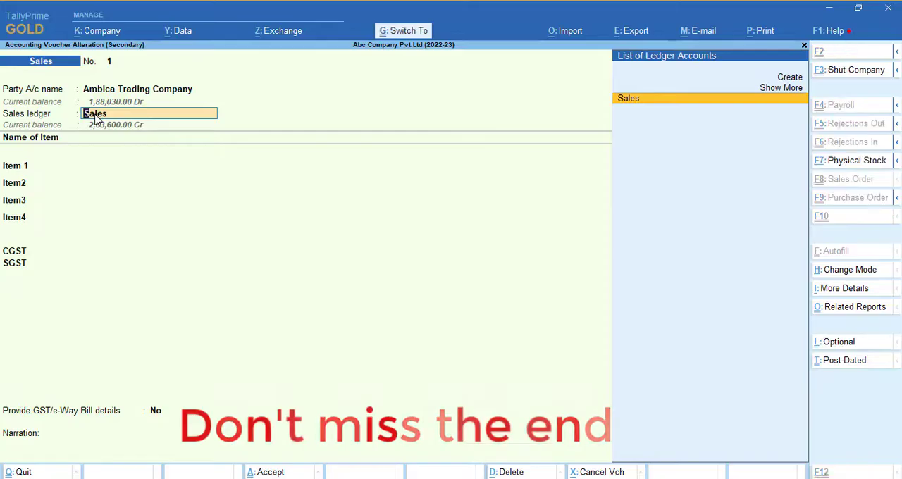
pyautogui.hotkey('ctrl', 'Return')
pyautogui.press('BackSpace')
pyautogui.press('Escape')
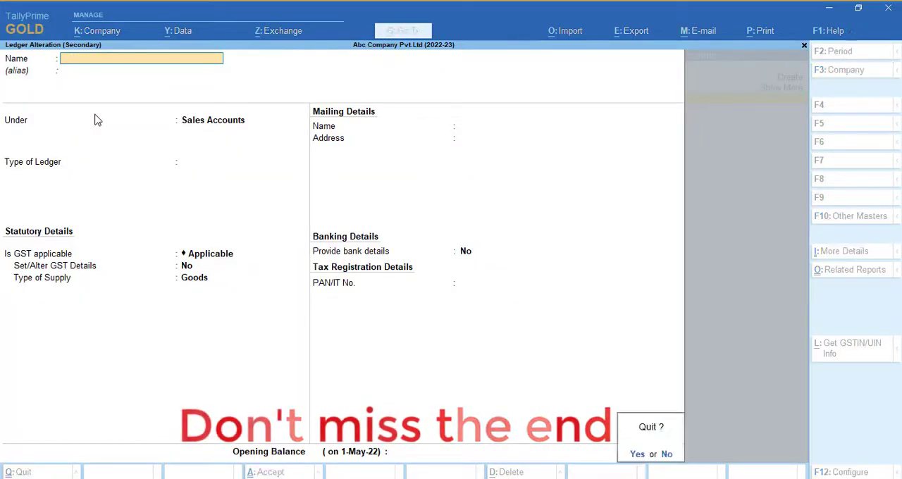
pyautogui.press('y')
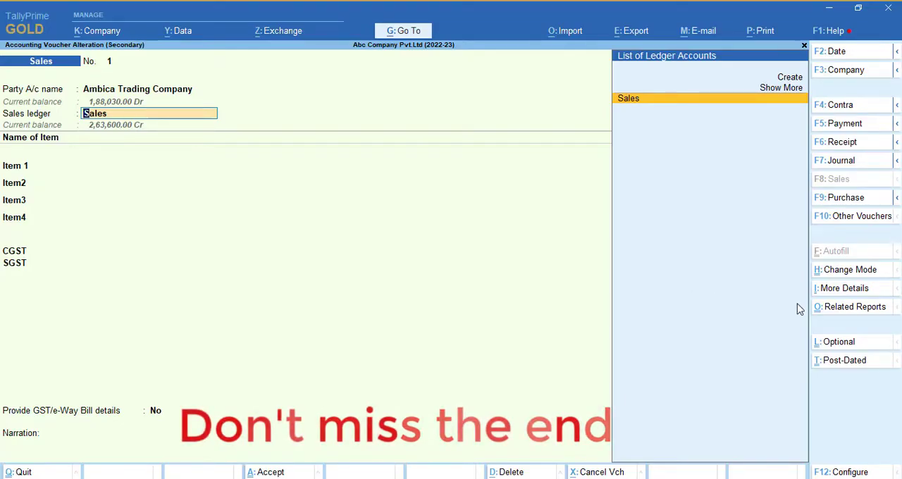
# - Review the GST - Tax Analysis of the Ambica Trading Company voucher through Item4 and return to the Gateway of Tally
pyautogui.click(853, 312)
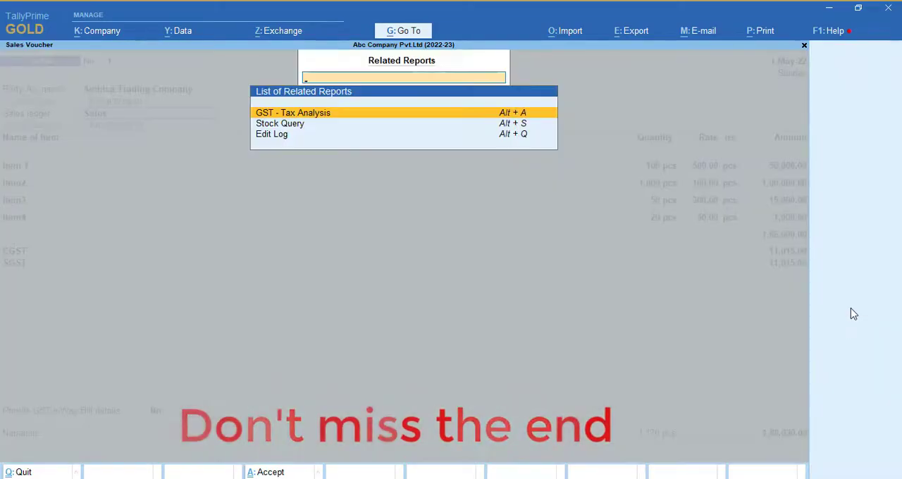
pyautogui.press('Return')
pyautogui.hotkey('alt', 'F5')
pyautogui.press('Down')
pyautogui.press('Down')
pyautogui.press('Down')
pyautogui.press('Down')
pyautogui.press('Down')
pyautogui.press('Down')
pyautogui.press('Down')
pyautogui.press('Down')
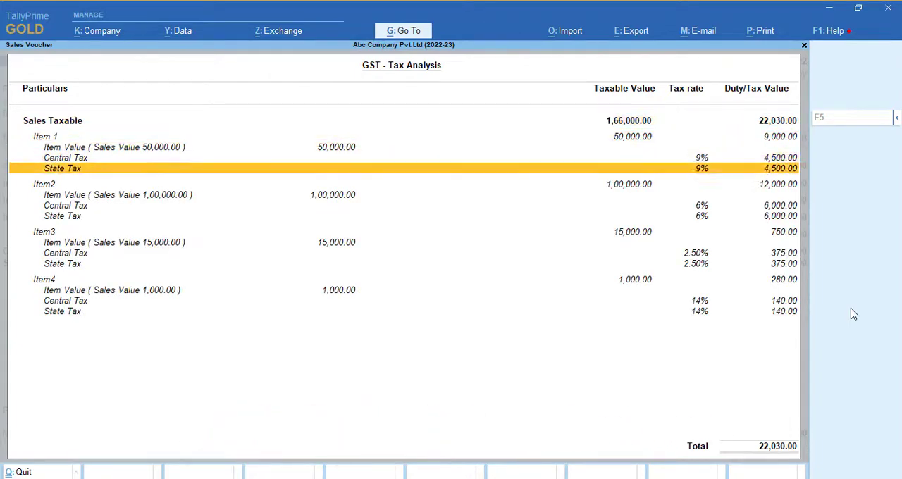
pyautogui.press('Down')
pyautogui.press('Down')
pyautogui.press('Down')
pyautogui.press('Down')
pyautogui.press('Down')
pyautogui.press('Down')
pyautogui.press('Down')
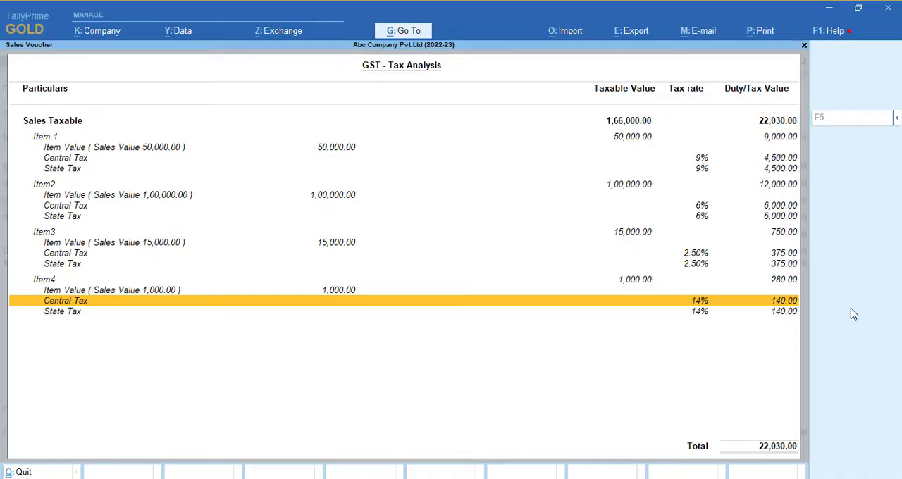
pyautogui.press('Escape')
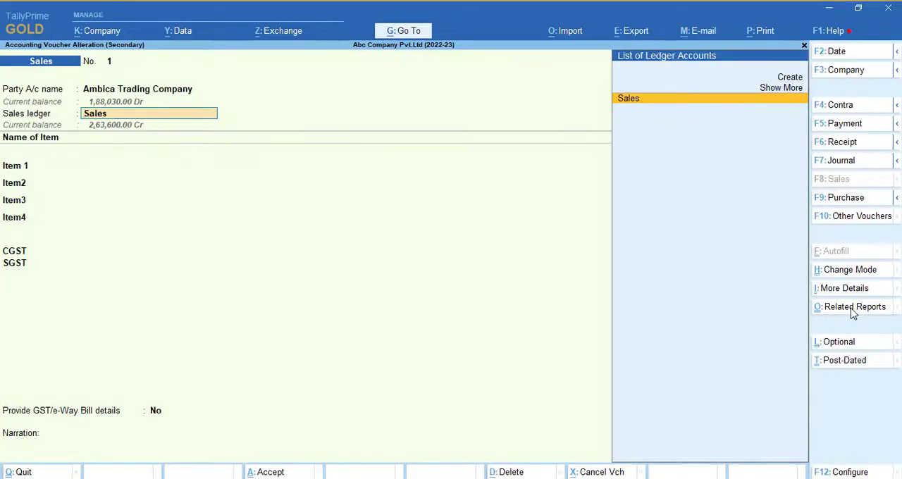
pyautogui.press('Return')
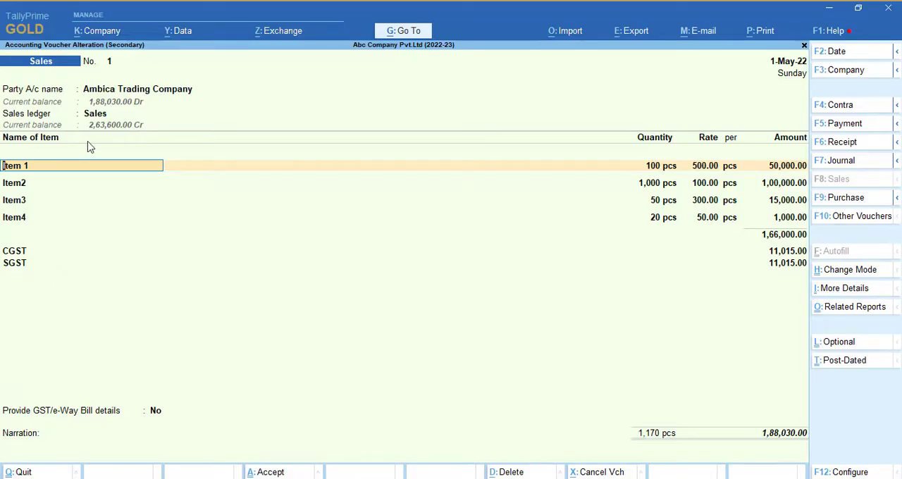
pyautogui.press('Escape')
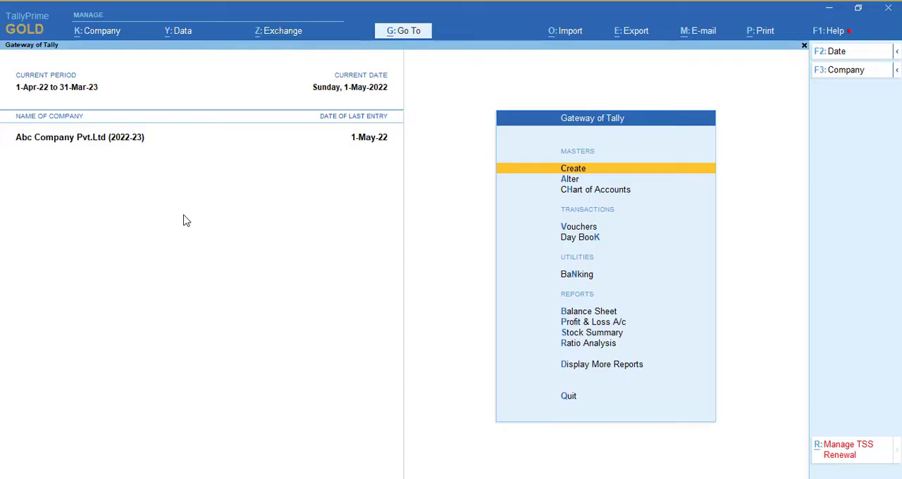
# - Switch the active company to ABC COMPANY DEMO 2
pyautogui.press('alt')
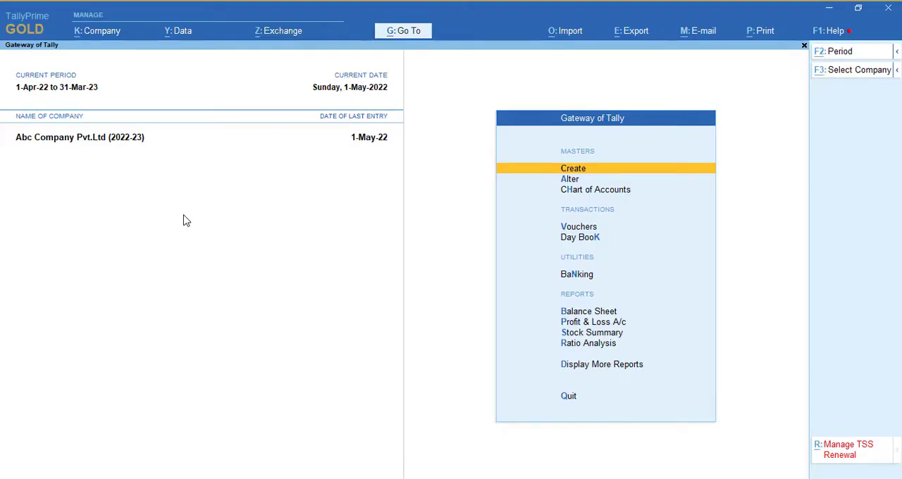
pyautogui.hotkey('alt', 'F3')
pyautogui.press('y')
pyautogui.press('Return')
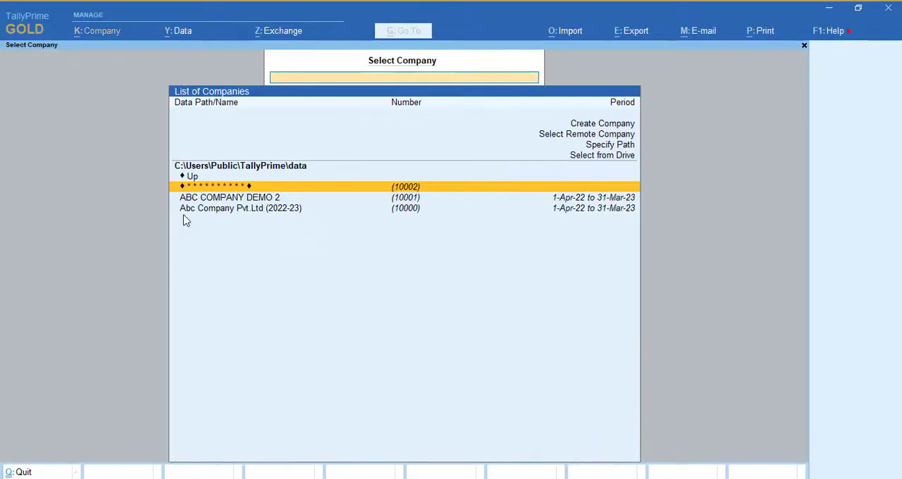
pyautogui.press('Down')
pyautogui.press('Return')
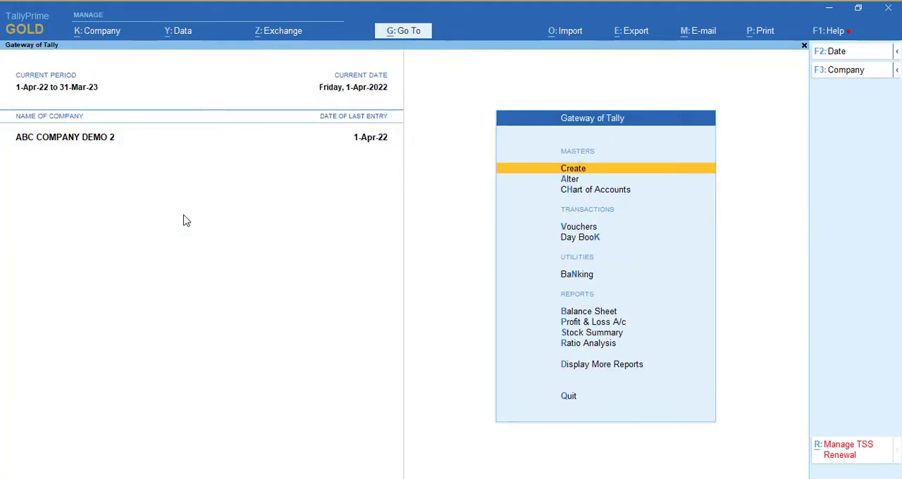
# - Open the April sales voucher list and examine the sales and tax ledgers used in sales voucher 1
pyautogui.press('d')
pyautogui.press('a')
pyautogui.press('s')
pyautogui.press('Return')
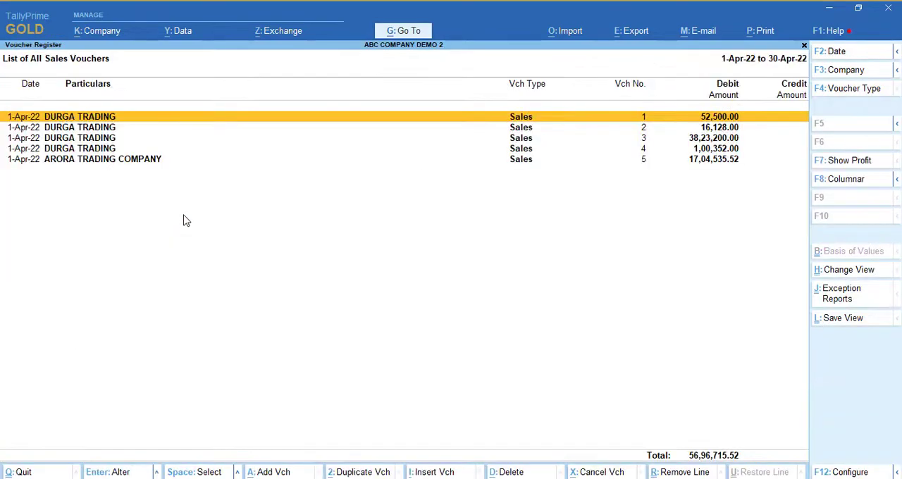
pyautogui.press('Return')
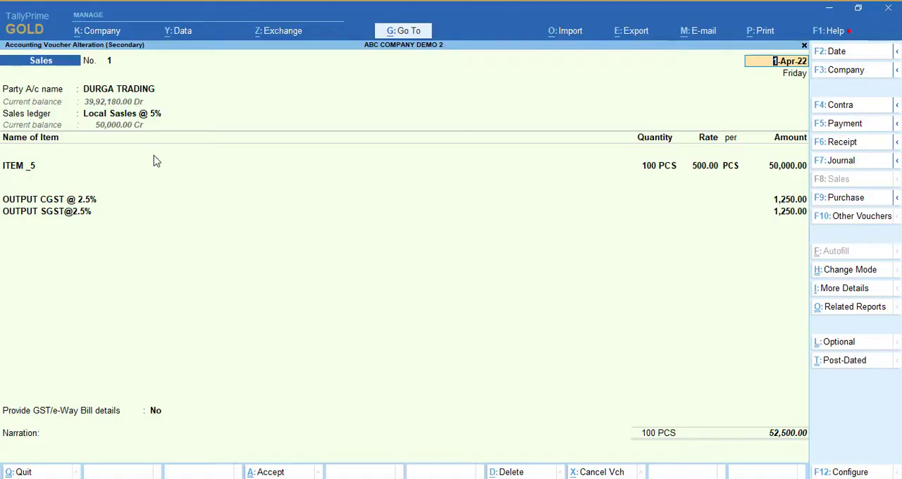
pyautogui.click(154, 120)
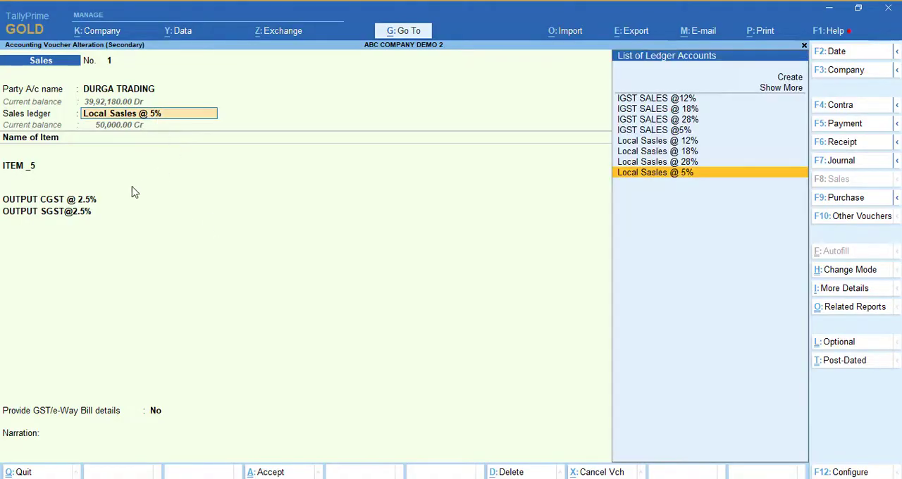
pyautogui.press('Return')
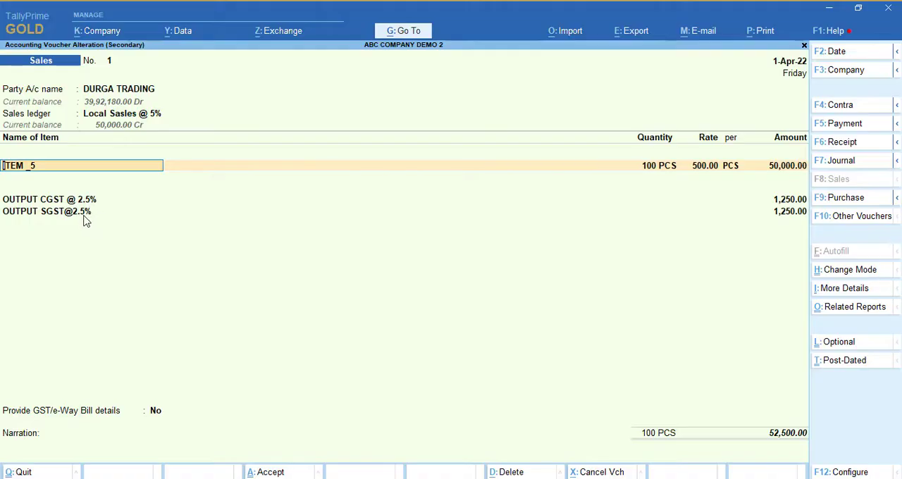
pyautogui.press('Escape')
# - Review the sales ledgers and output tax ledgers in sales vouchers 2 and 3
pyautogui.press('Down')
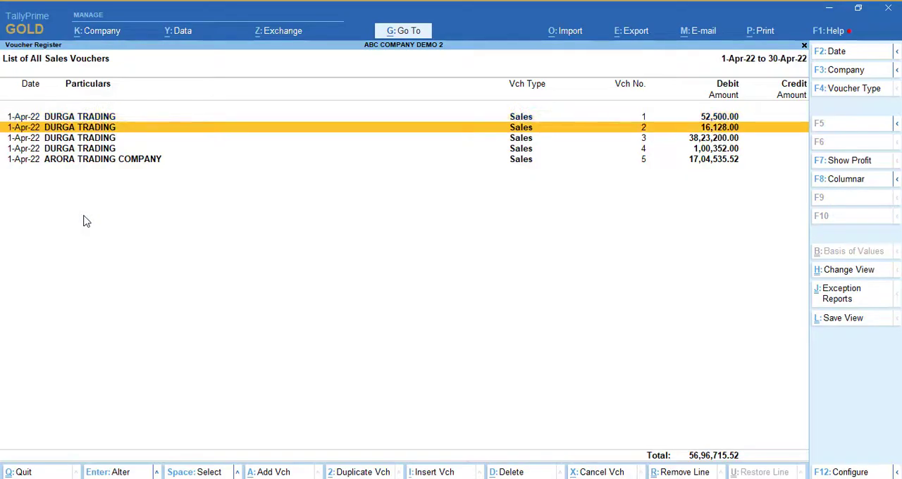
pyautogui.press('Return')
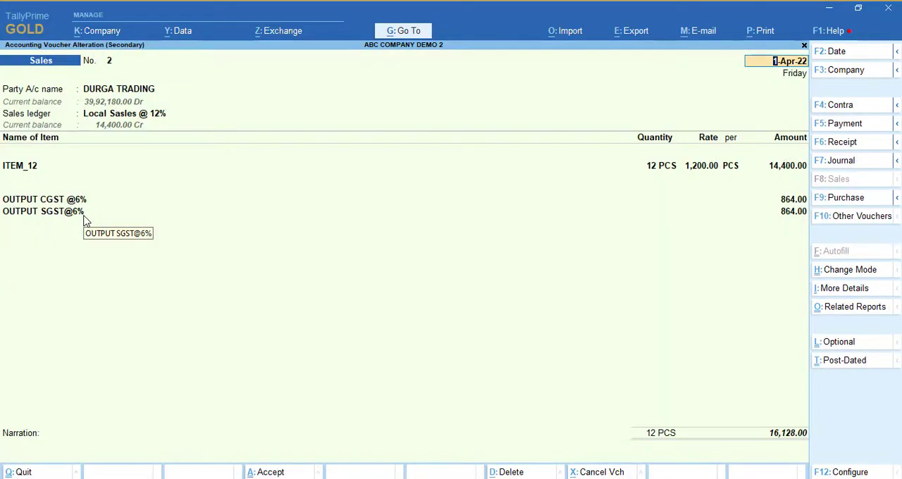
pyautogui.press('Escape')
pyautogui.press('y')
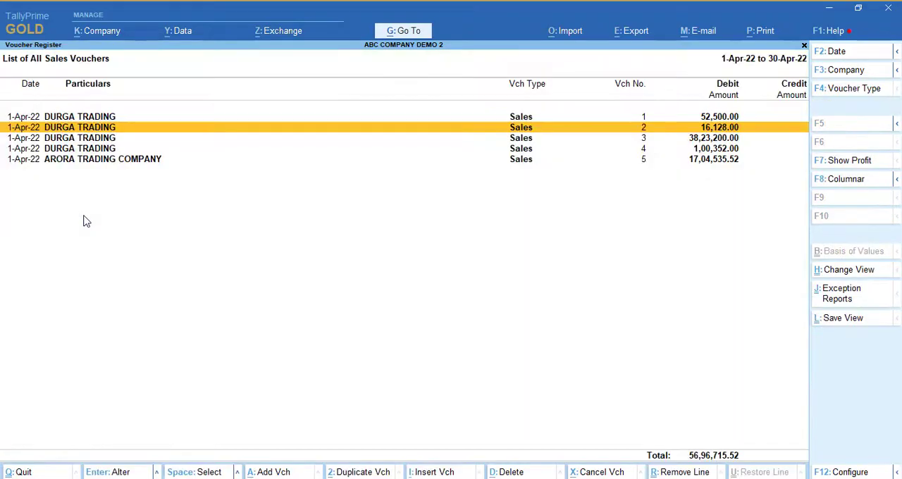
pyautogui.press('Down')
pyautogui.press('Return')
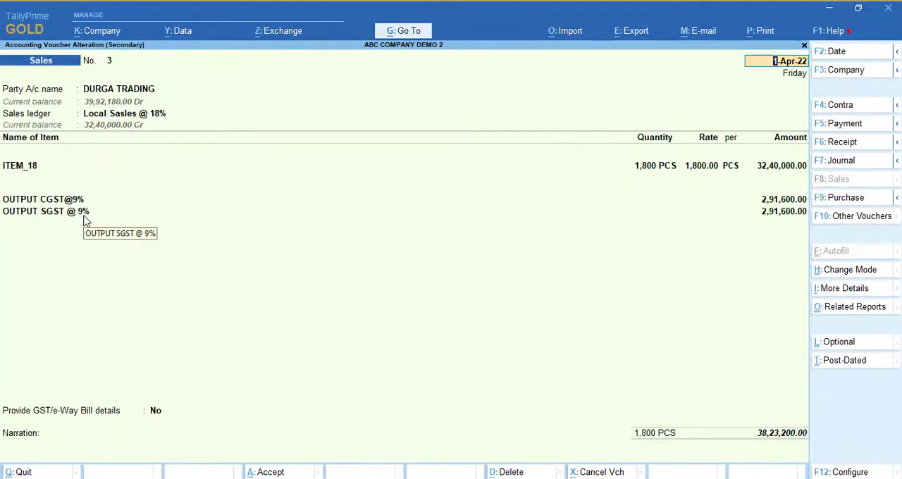
pyautogui.press('Escape')
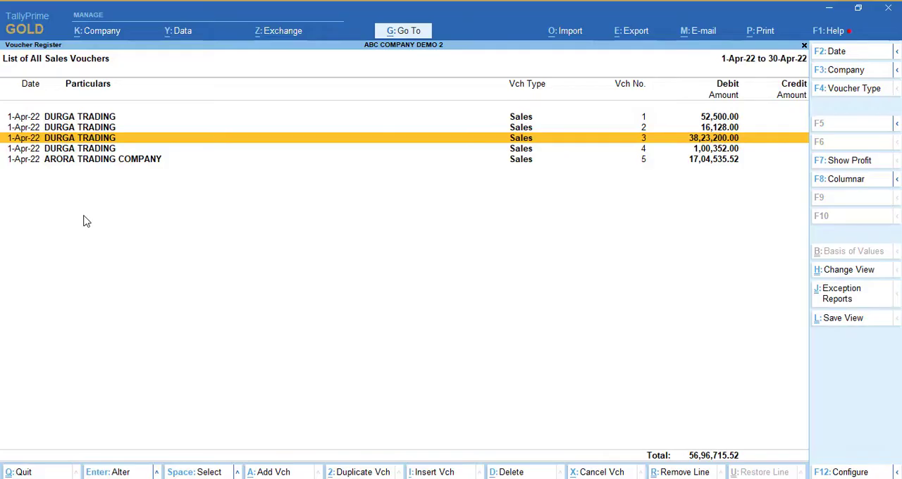
# - Review the ledgers in sales vouchers 4 and 5 and return to the Gateway of Tally
pyautogui.press('Down')
pyautogui.press('Return')
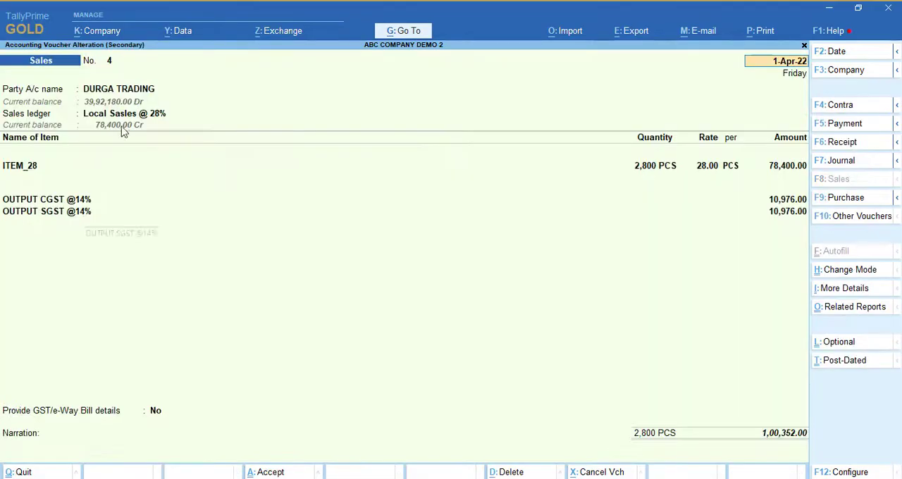
pyautogui.press('Escape')
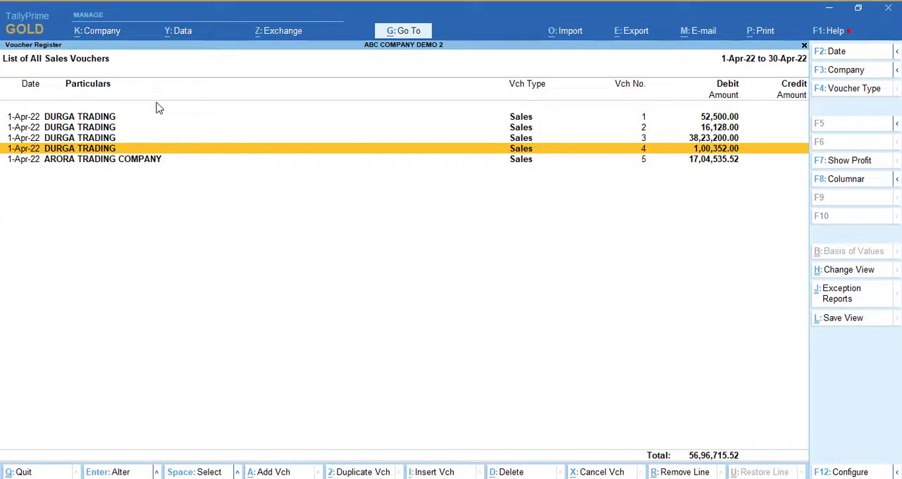
pyautogui.press('Down')
pyautogui.press('Return')
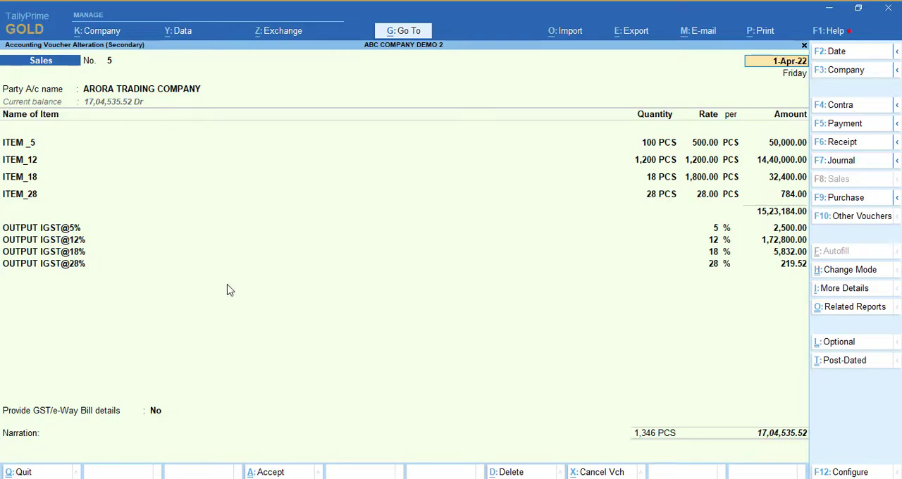
pyautogui.press('Escape')
pyautogui.press('Escape')
pyautogui.press('Escape')
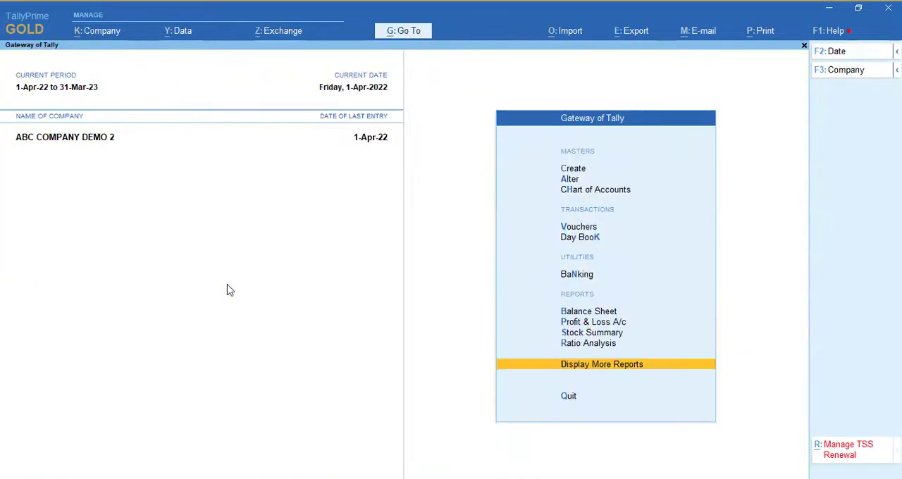
pyautogui.press('Escape')
pyautogui.press('Escape')
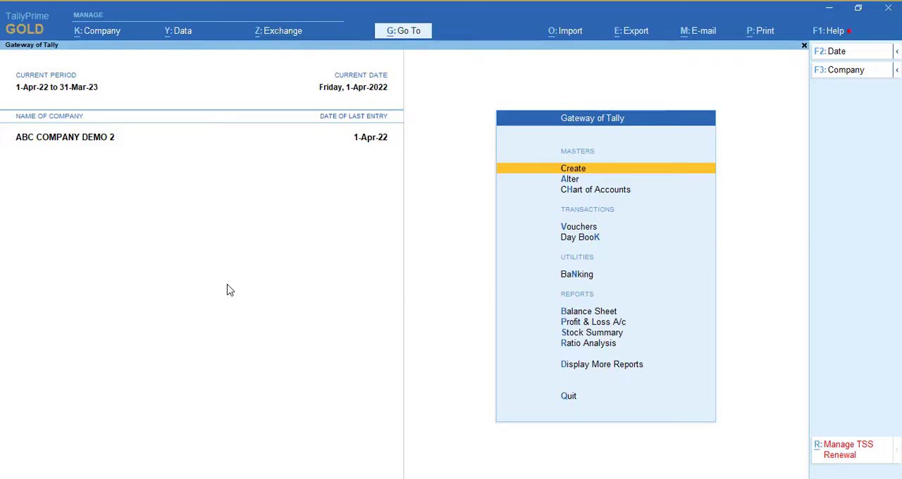
# - Shut the current company and select Abc Company Pvt.Ltd (2022-23)
pyautogui.hotkey('alt', 'F1')
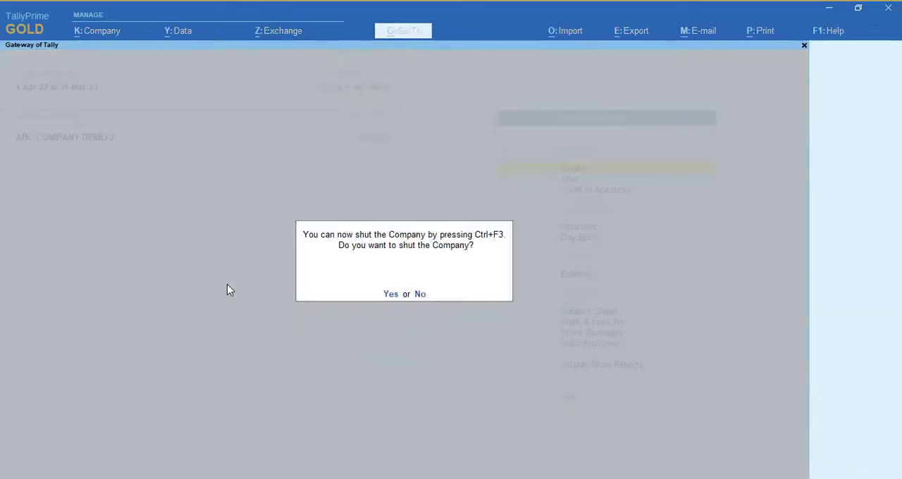
pyautogui.press('Return')
pyautogui.press('Return')
pyautogui.press('Down')
pyautogui.press('Down')
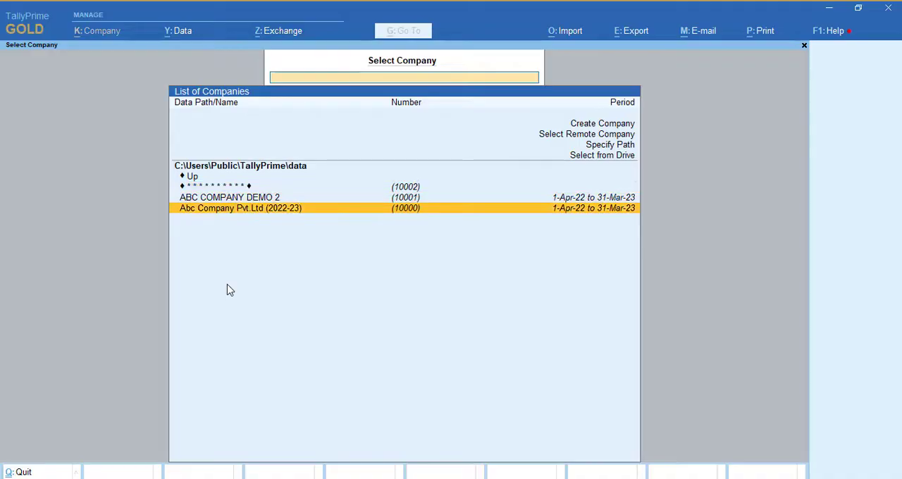
pyautogui.press('Return')
# - Log in to the company with the username admin and the account password
pyautogui.write('admin')
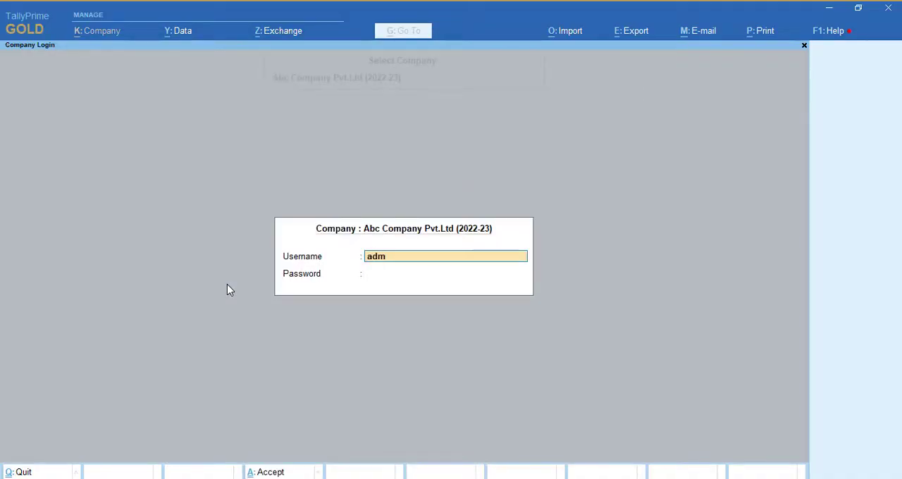
pyautogui.press('Return')
pyautogui.write('****')
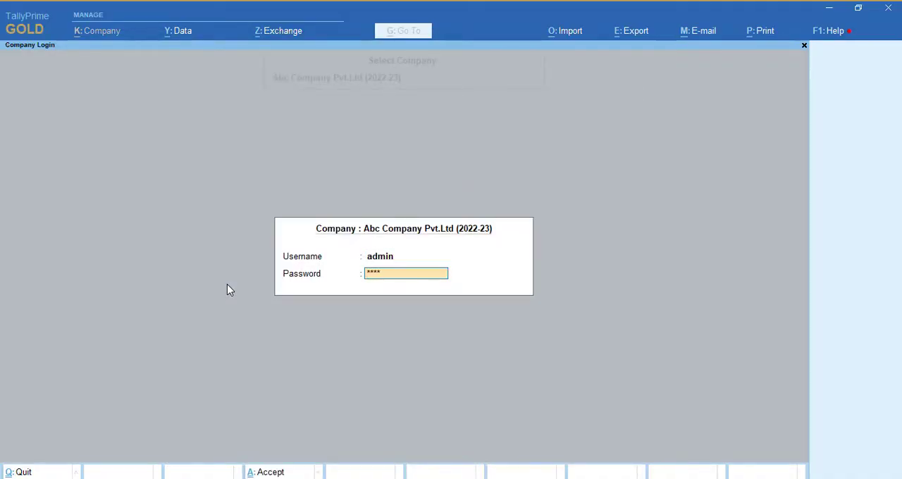
pyautogui.press('Return')
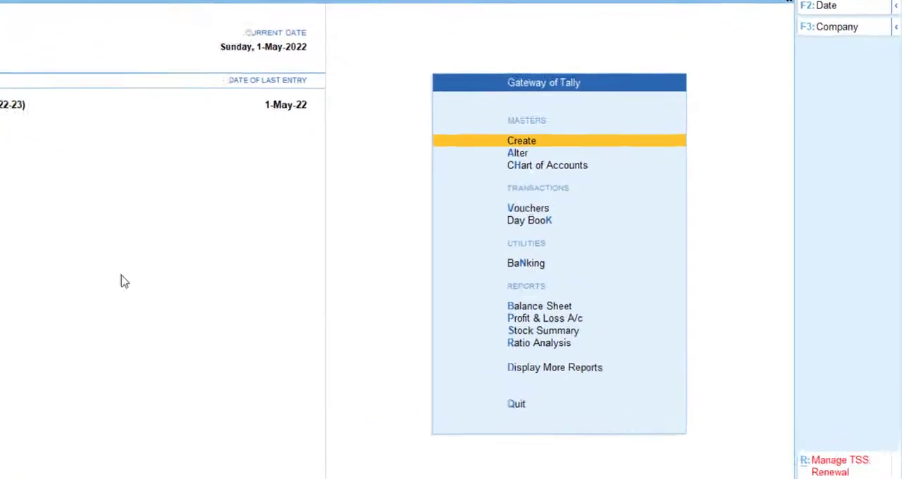
# - Open the GSTR-1 report from the GST reports
pyautogui.press('d')
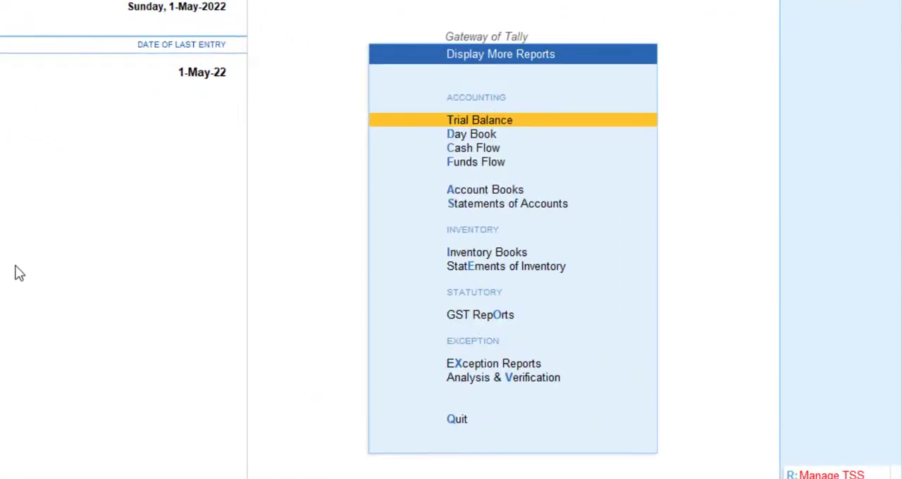
pyautogui.press('Down')
pyautogui.press('Down')
pyautogui.press('Down')
pyautogui.press('Down')
pyautogui.press('Down')
pyautogui.press('Down')
pyautogui.press('Down')
pyautogui.press('Down')
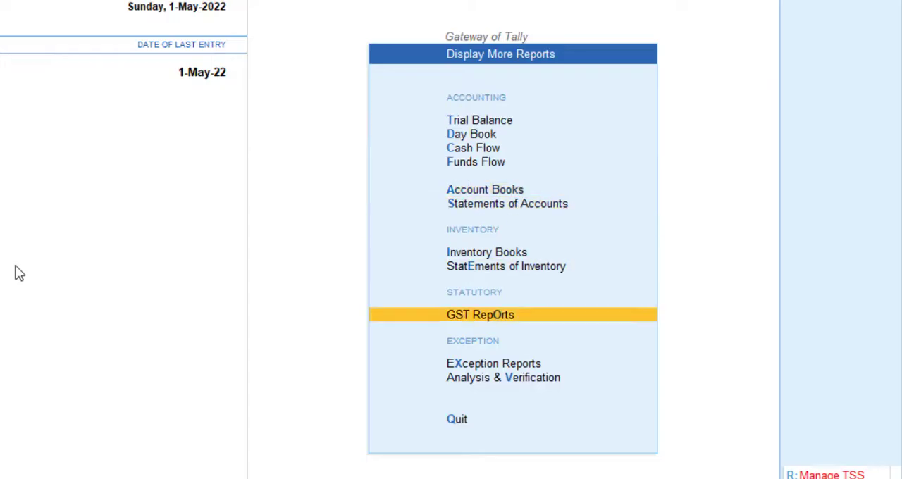
pyautogui.press('Return')
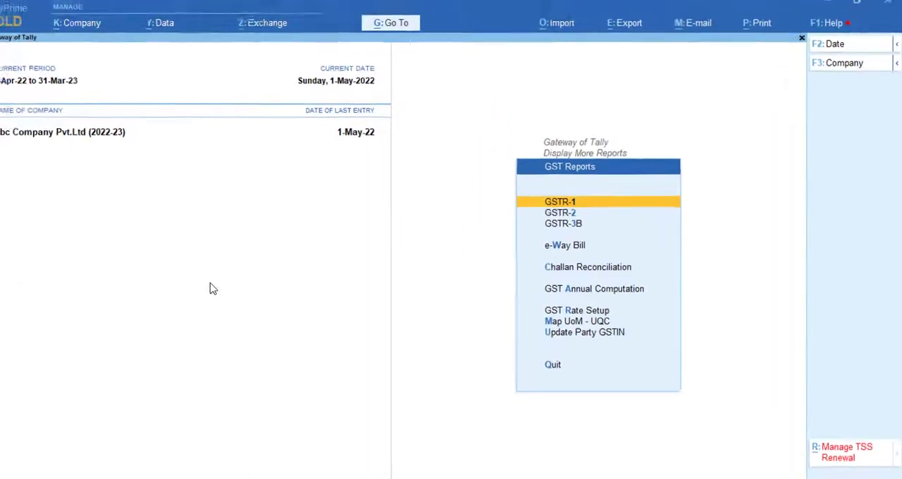
pyautogui.press('Return')
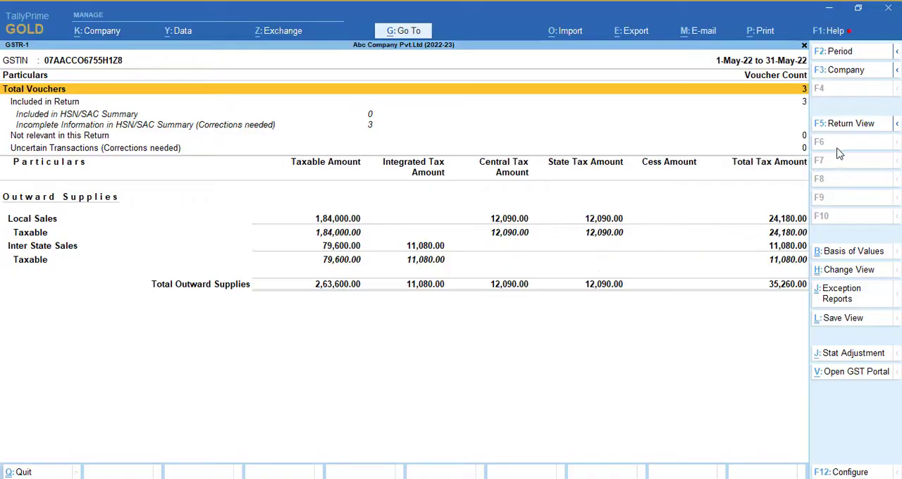
# - Switch GSTR-1 to Return View and review the voucher counts and the invoice-category summary
pyautogui.click(846, 128)
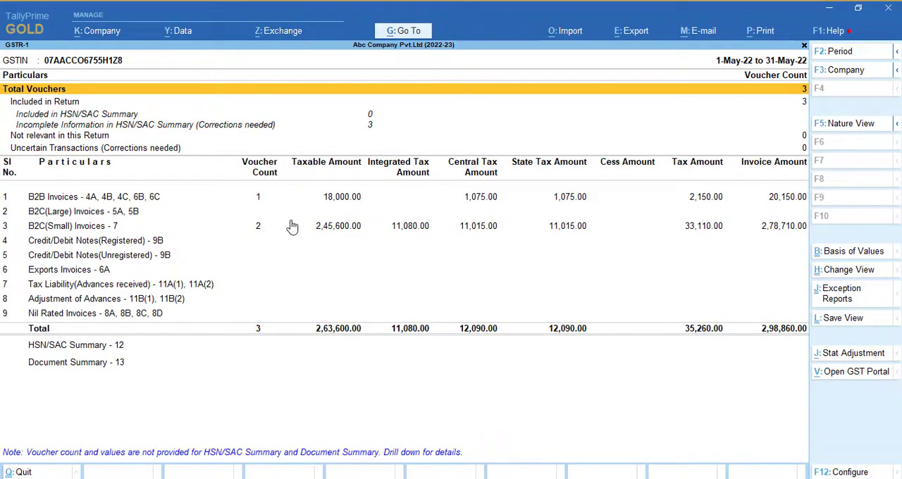
pyautogui.press('Down')
pyautogui.press('Down')
pyautogui.press('Down')
pyautogui.press('Down')
pyautogui.press('Down')
pyautogui.press('Down')
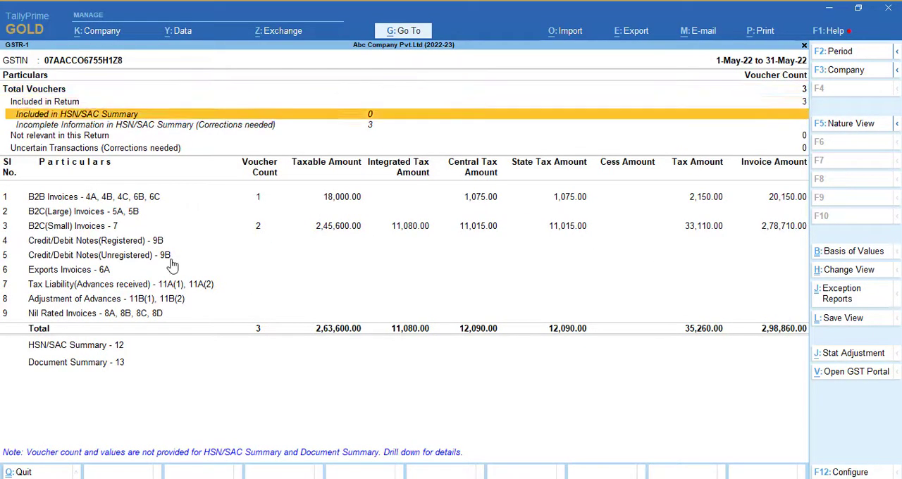
pyautogui.press('Up')
pyautogui.press('Up')
pyautogui.press('Down')
pyautogui.press('Down')
pyautogui.press('Up')
pyautogui.press('Up')
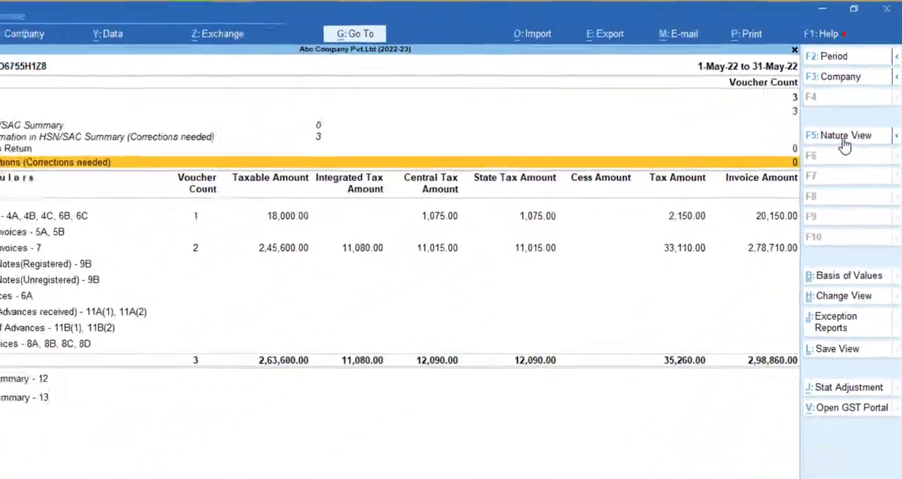
# - Switch GSTR-1 back to Nature View and expand the outward supplies into rate-wise detail
pyautogui.click(844, 141)
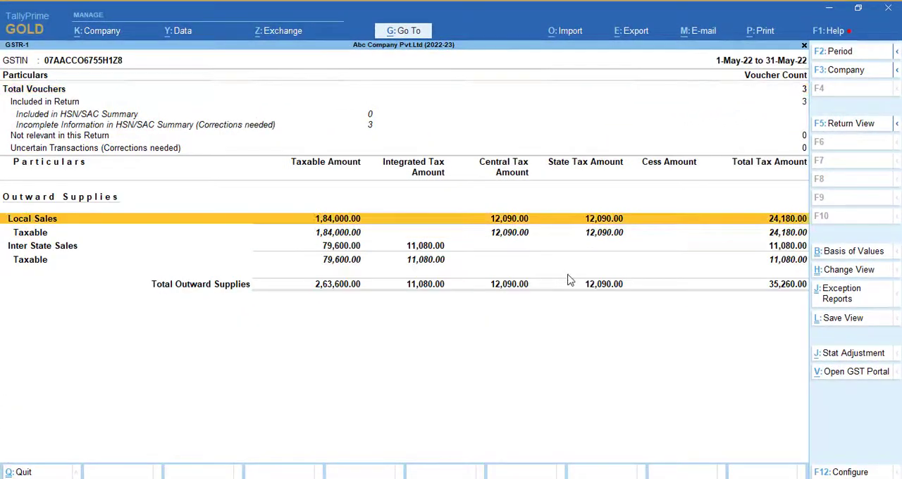
pyautogui.press('Down')
pyautogui.press('Down')
pyautogui.press('Down')
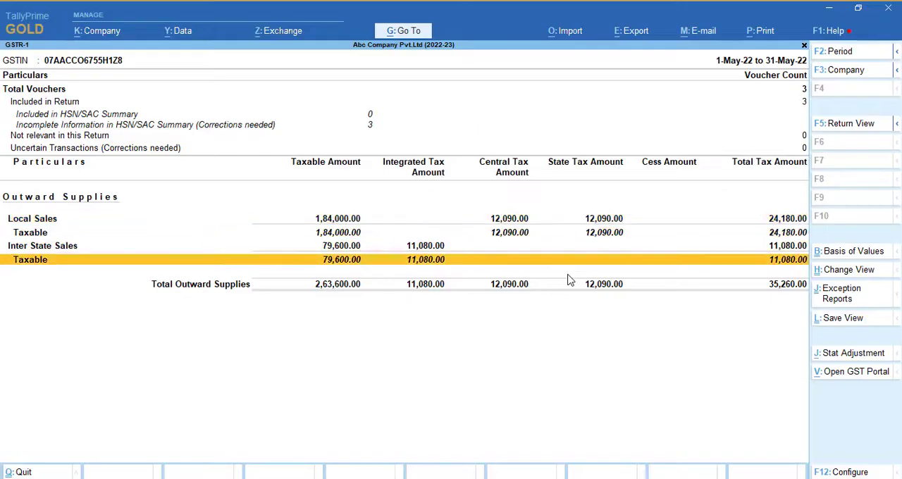
pyautogui.press('Up')
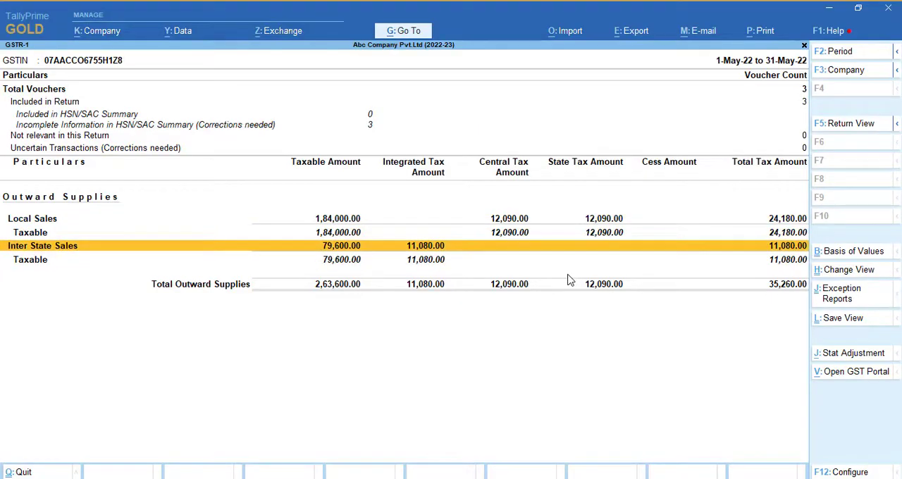
pyautogui.hotkey('alt', 'F5')
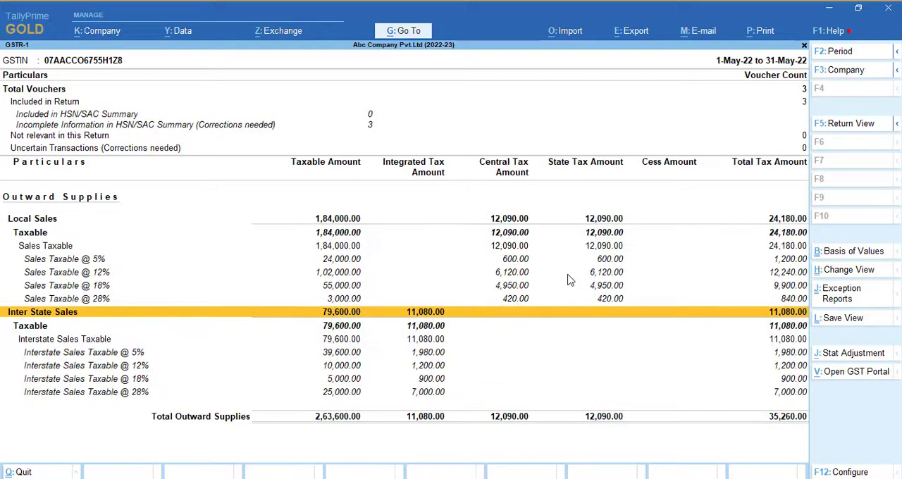
# - Examine the taxable and tax amounts of local and interstate sales at each GST rate
pyautogui.press('Up')
pyautogui.press('Up')
pyautogui.press('Up')
pyautogui.press('Up')
pyautogui.press('Up')
pyautogui.press('Up')
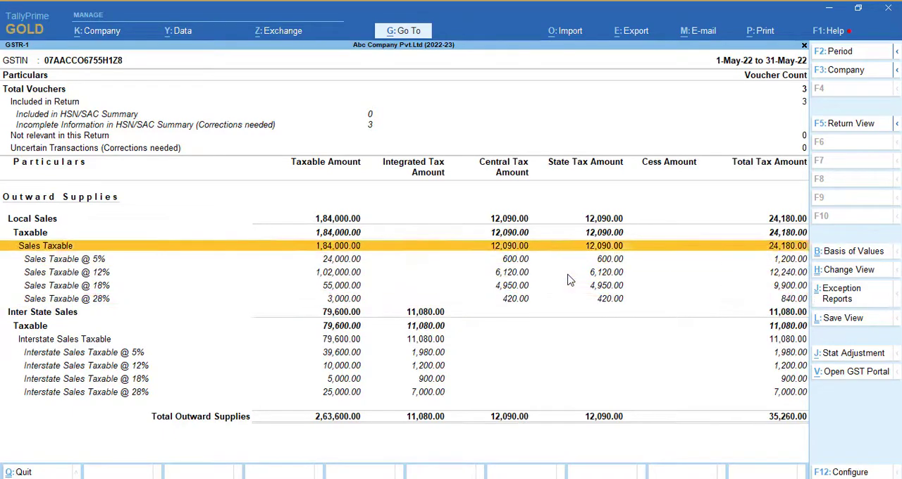
pyautogui.press('Down')
pyautogui.press('Down')
pyautogui.press('Down')
pyautogui.press('Down')
pyautogui.press('Down')
pyautogui.press('Down')
pyautogui.press('Down')
pyautogui.press('Down')
pyautogui.press('Down')
pyautogui.press('Down')
pyautogui.press('Down')
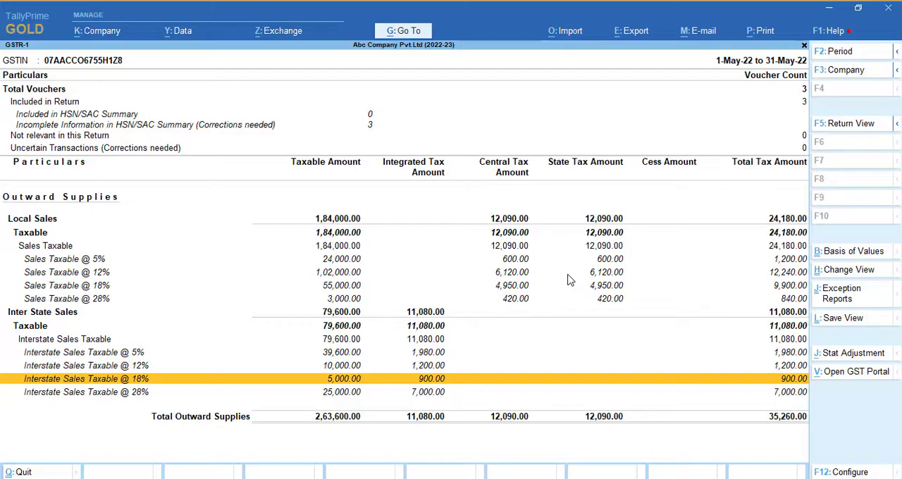
pyautogui.press('Up')
pyautogui.press('Up')
pyautogui.press('Up')
pyautogui.press('Up')
pyautogui.press('Up')
pyautogui.press('Up')
pyautogui.press('Up')
pyautogui.press('Up')
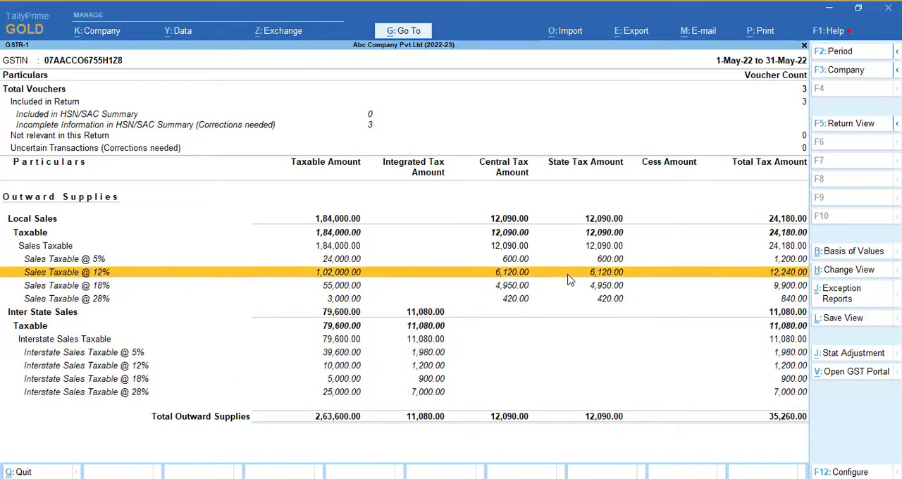
pyautogui.press('Down')
pyautogui.press('Down')
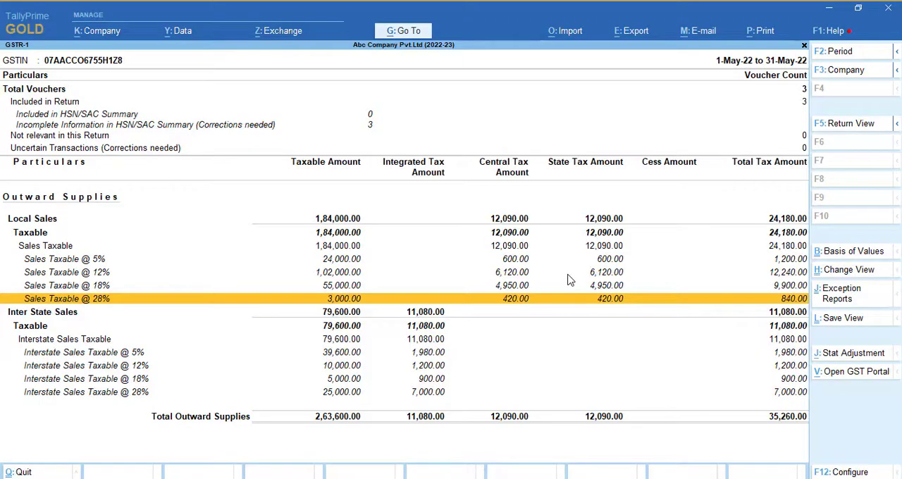
# - Examine the interstate taxable sales breakdown at the 5%, 12%, 18% and 28% rates
pyautogui.press('Down')
pyautogui.press('Down')
pyautogui.press('Down')
pyautogui.press('Down')
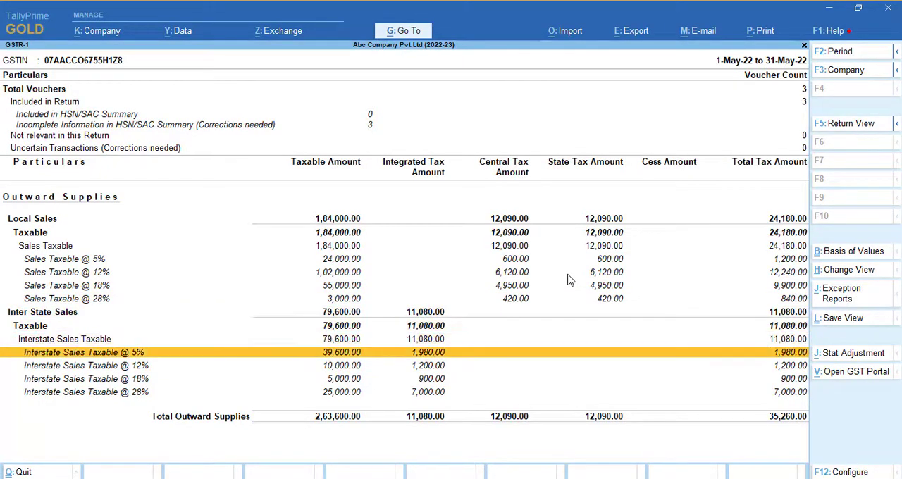
pyautogui.press('Down')
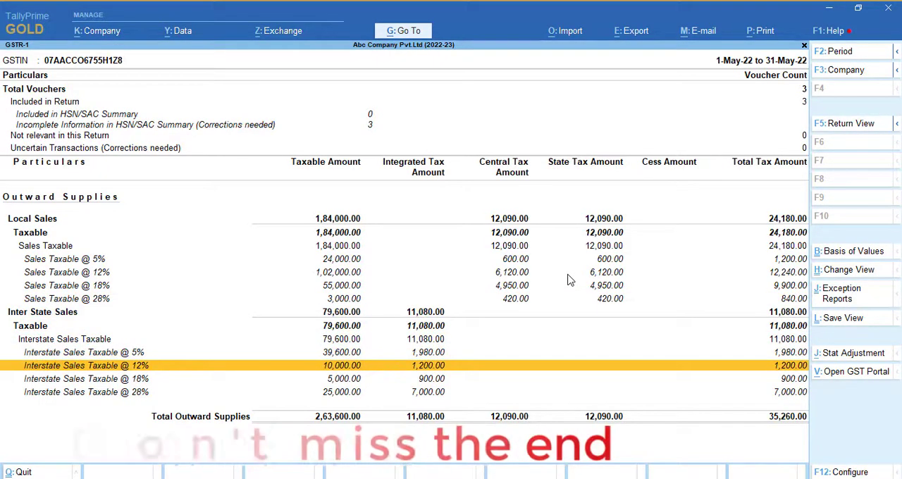
pyautogui.press('Down')
pyautogui.press('Down')
pyautogui.press('Up')
pyautogui.press('Up')
pyautogui.press('Up')
pyautogui.press('Up')
pyautogui.press('Up')
pyautogui.press('Up')
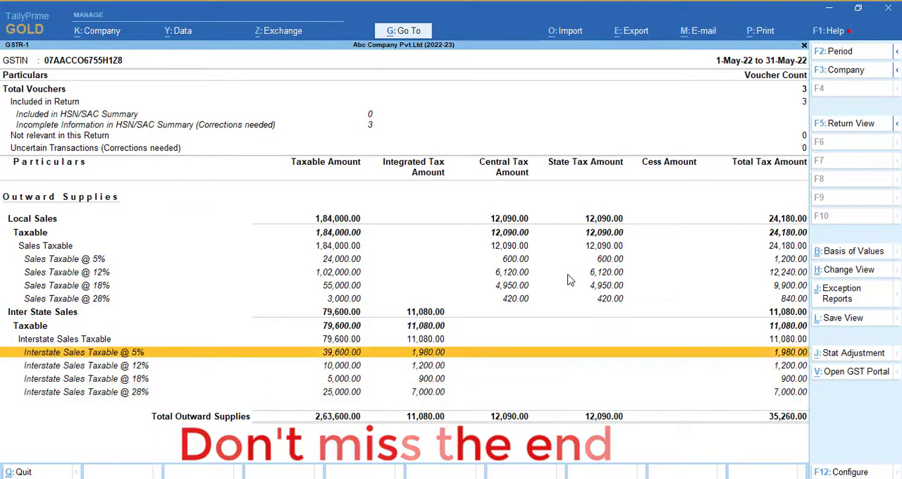
# - Open the voucher register for Sales Taxable @ 5% and view its details Party-wise
pyautogui.press('Up')
pyautogui.press('Up')
pyautogui.press('Up')
pyautogui.press('Up')
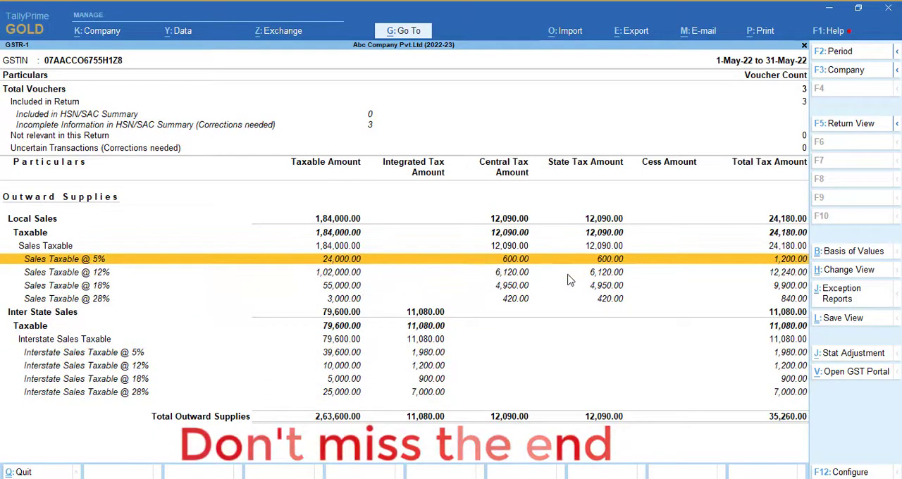
pyautogui.press('Return')
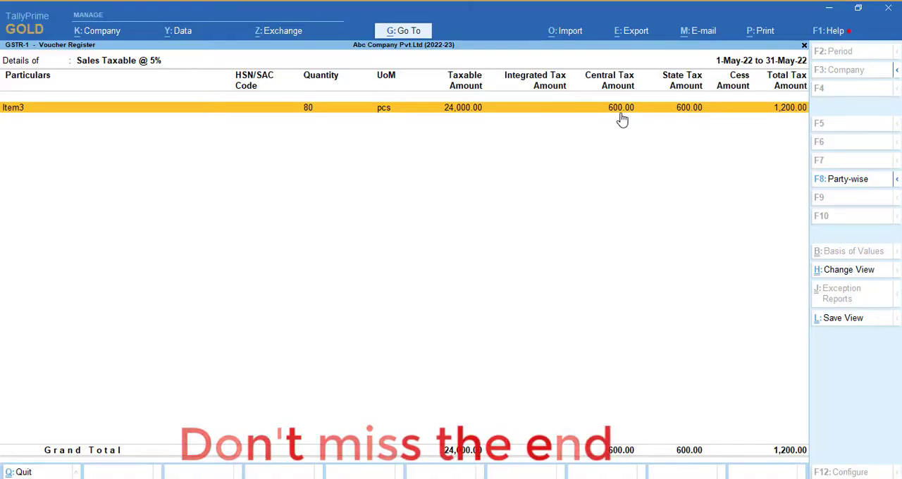
pyautogui.click(897, 182)
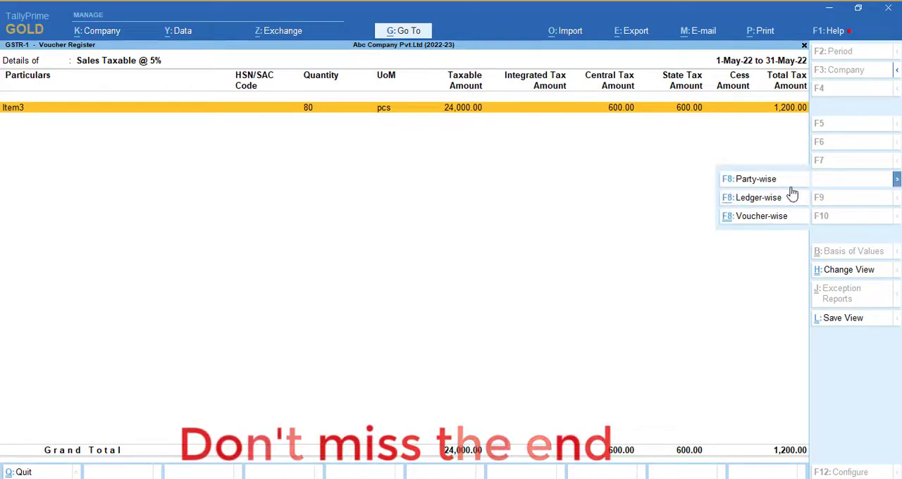
pyautogui.click(756, 179)
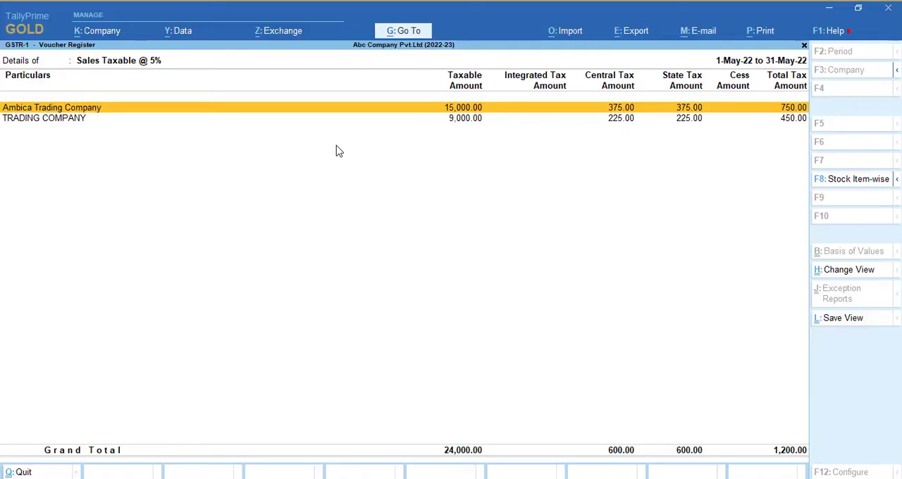
pyautogui.press('Down')
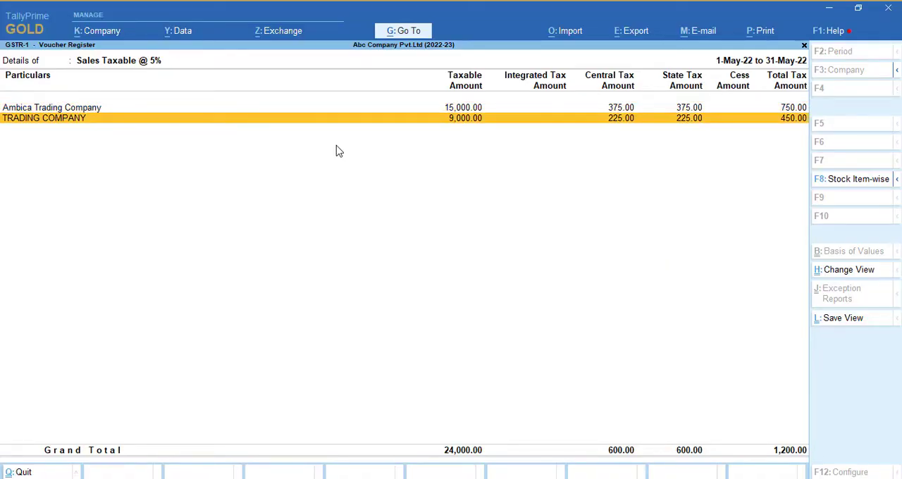
# - Reopen the Sales Taxable @ 5% register and change its view to Ledger-wise
pyautogui.press('Escape')
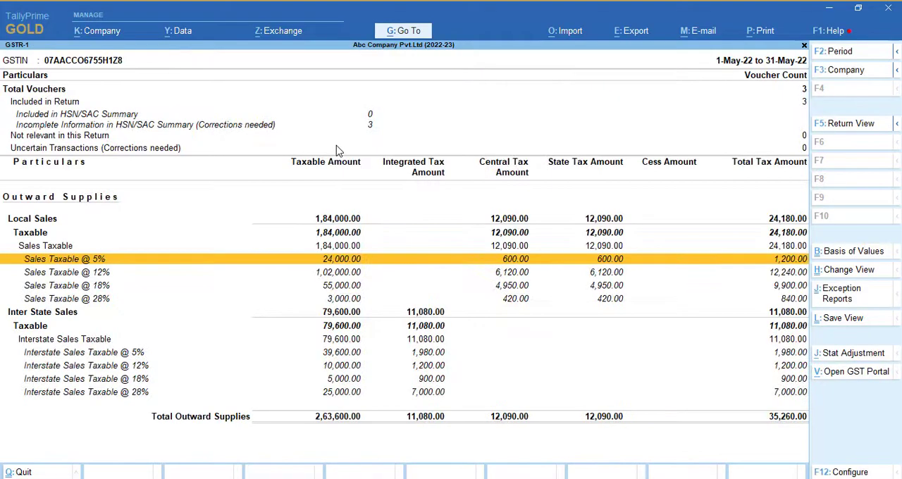
pyautogui.press('Return')
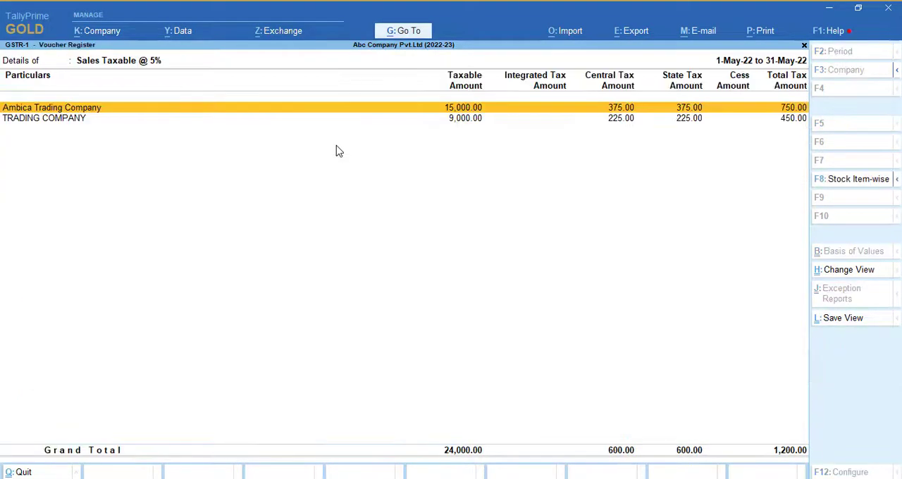
pyautogui.click(161, 123)
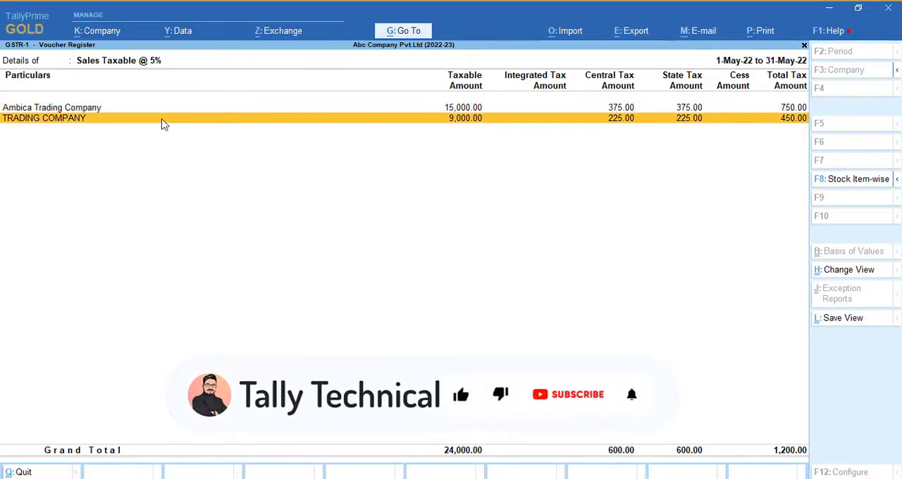
pyautogui.click(897, 180)
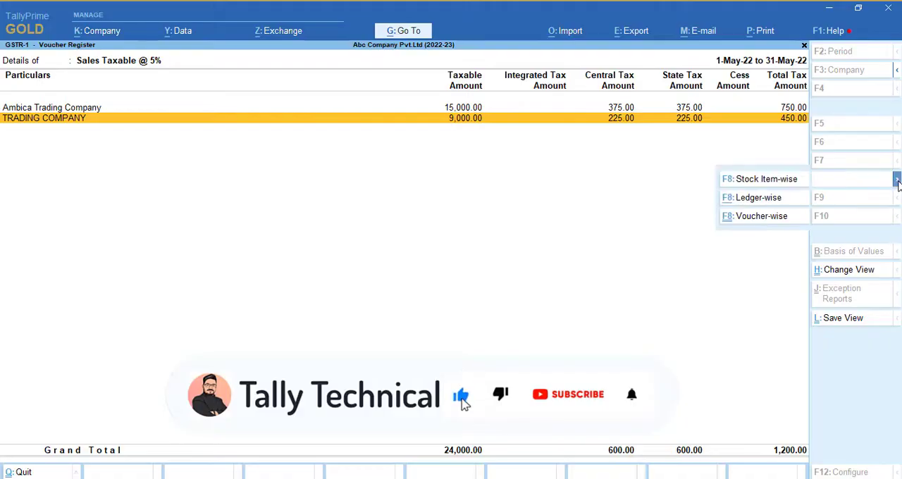
pyautogui.click(759, 198)
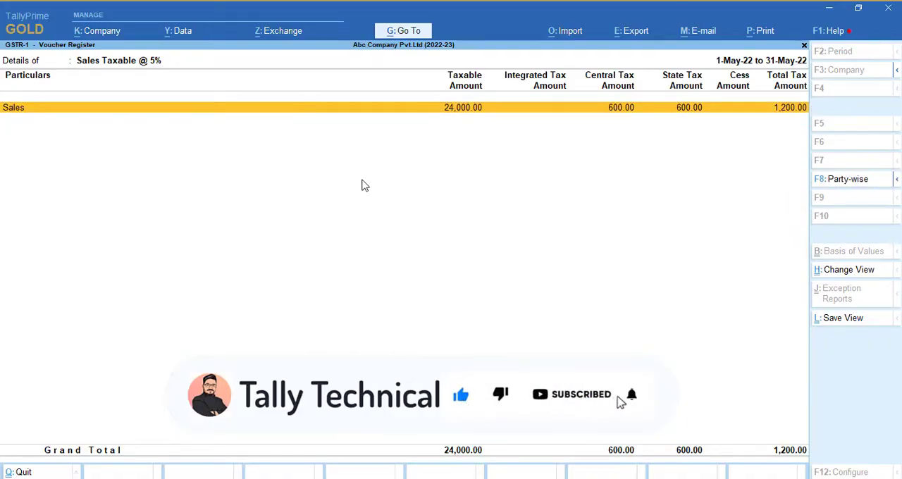
# - Change the Sales Taxable @ 5% register to Voucher-wise and review its sales vouchers
pyautogui.click(897, 182)
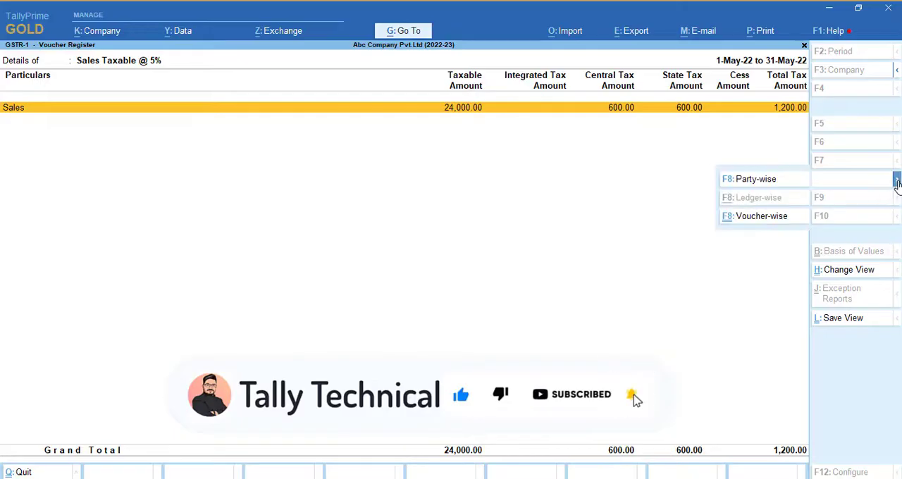
pyautogui.click(781, 219)
pyautogui.press('Down')
pyautogui.press('Up')
pyautogui.press('Down')
pyautogui.press('Up')
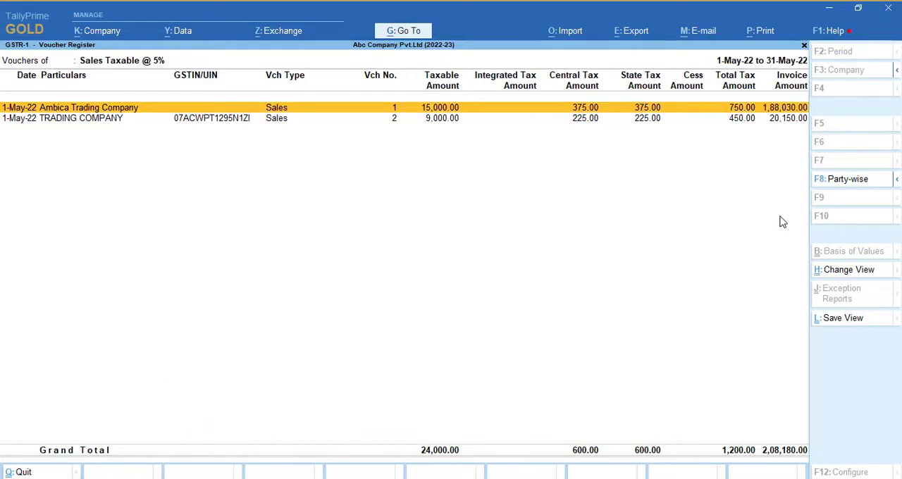
# - Open the Sales Taxable @ 12% register Ledger-wise and display the vouchers of the Sales ledger
pyautogui.press('Escape')
pyautogui.press('Down')
pyautogui.press('Return')
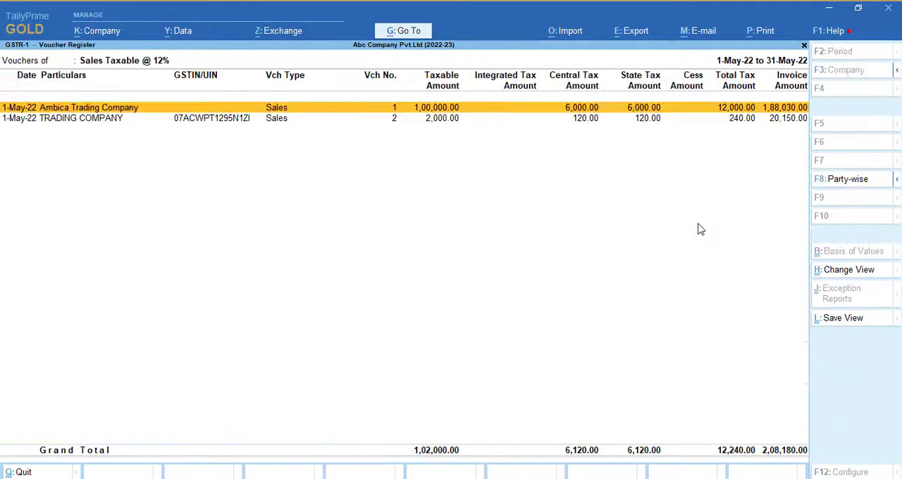
pyautogui.moveTo(898, 181)
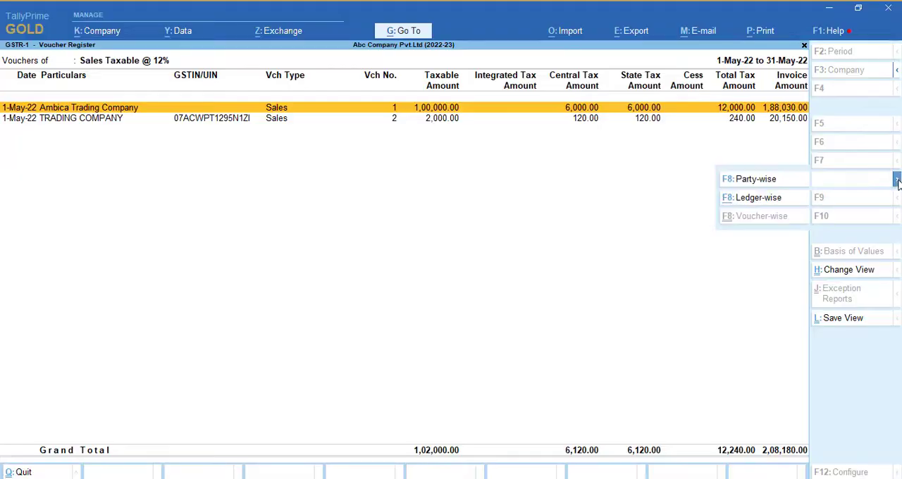
pyautogui.click(768, 199)
pyautogui.press('Return')
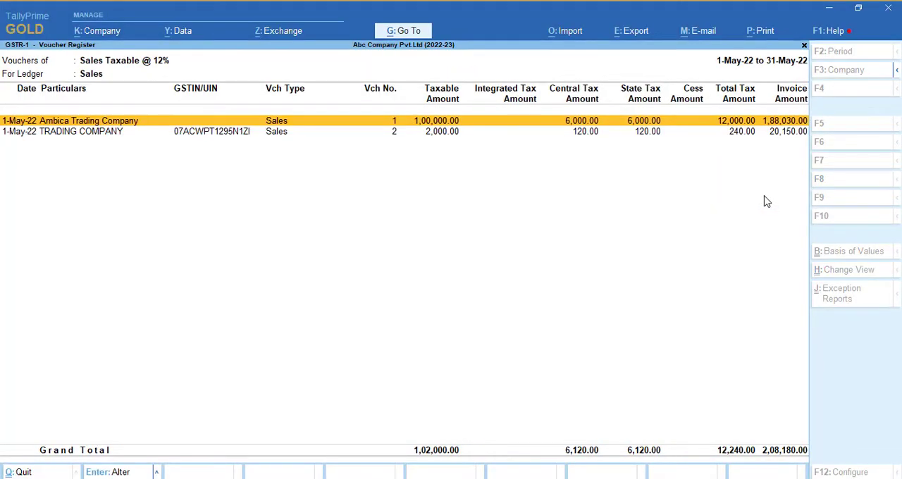
# - Return to the GSTR-1 summary and review the interstate taxable sales by rate
pyautogui.press('Escape')
pyautogui.press('Escape')
pyautogui.press('Down')
pyautogui.press('Down')
pyautogui.press('Down')
pyautogui.press('Down')
pyautogui.press('Down')
pyautogui.press('Down')
pyautogui.press('Down')
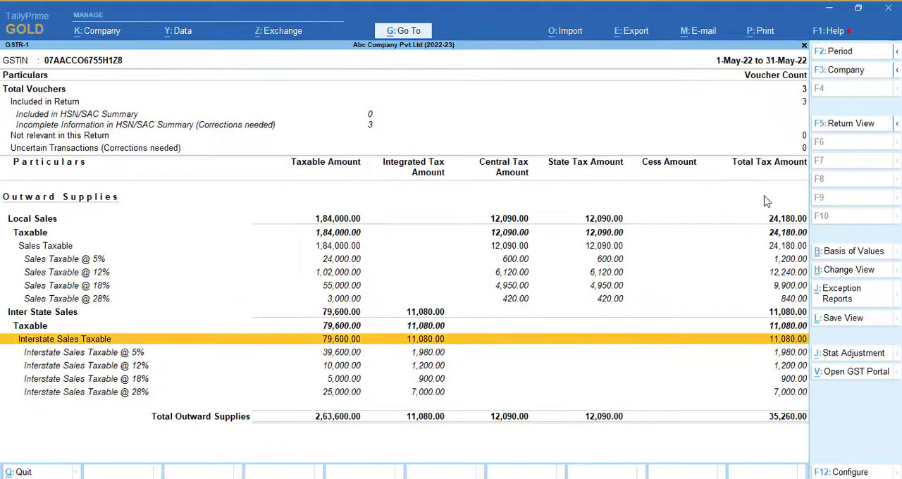
pyautogui.press('Down')
pyautogui.press('Down')
pyautogui.press('Up')
pyautogui.press('Up')
pyautogui.press('Up')
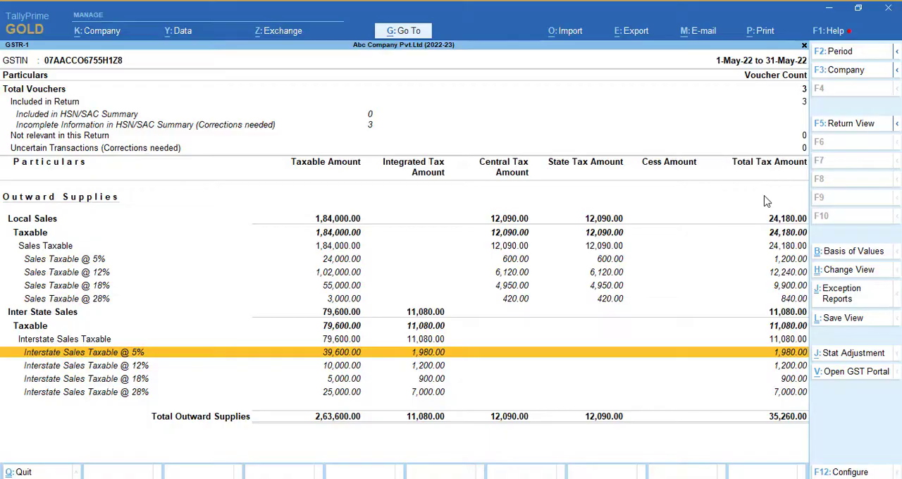
# - Shut the company Abc Company Pvt.Ltd (2022-23) and open ABC COMPANY DEMO 2
pyautogui.press('Escape')
pyautogui.press('Escape')
pyautogui.press('Escape')
pyautogui.press('Escape')
pyautogui.press('Escape')
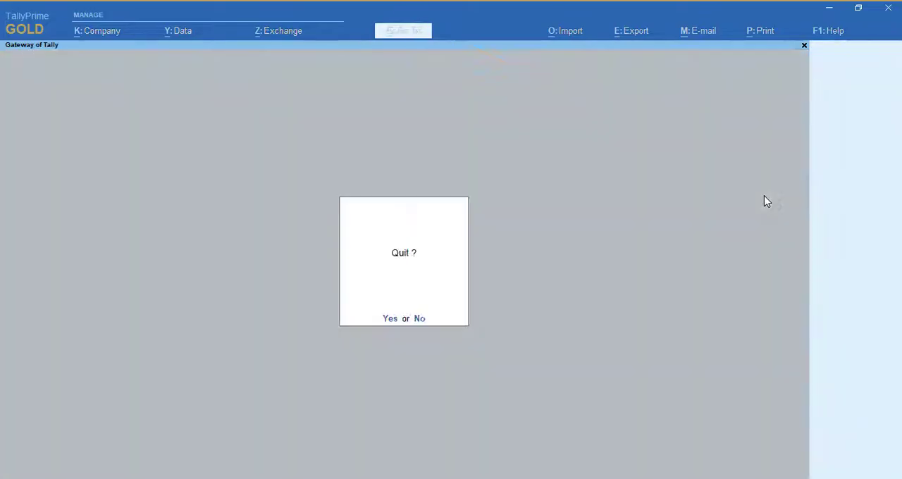
pyautogui.hotkey('alt', 'F3')
pyautogui.press('y')
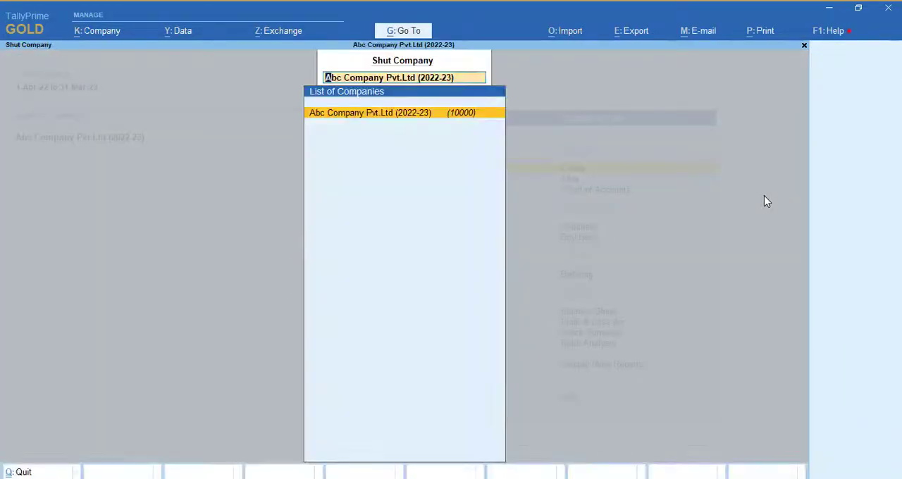
pyautogui.press('Return')
pyautogui.press('Up')
pyautogui.press('Return')
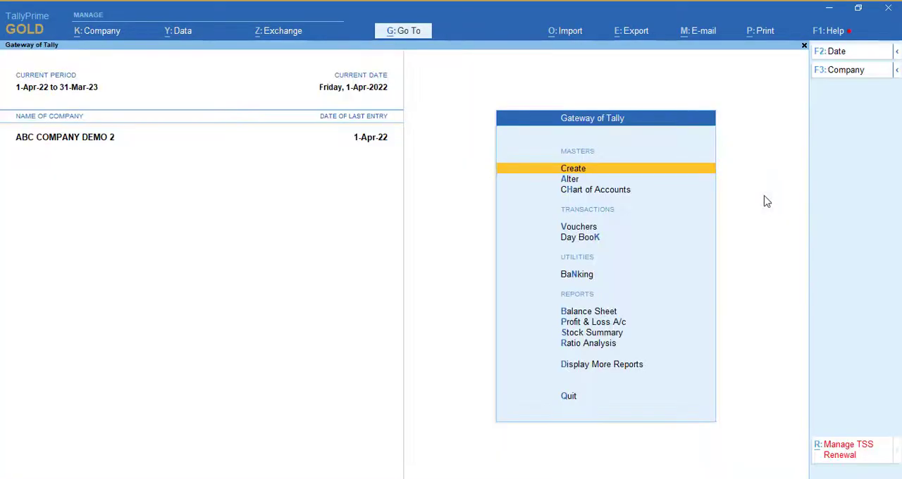
# - Open the GSTR-1 report, check its Return View, and expand the Nature View to show taxable sales by rate
pyautogui.press('d')
pyautogui.press('g')
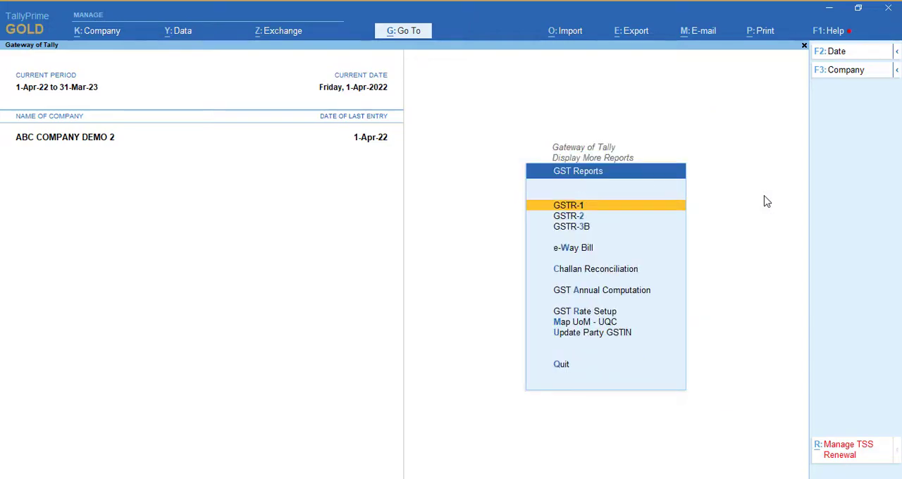
pyautogui.press('Return')
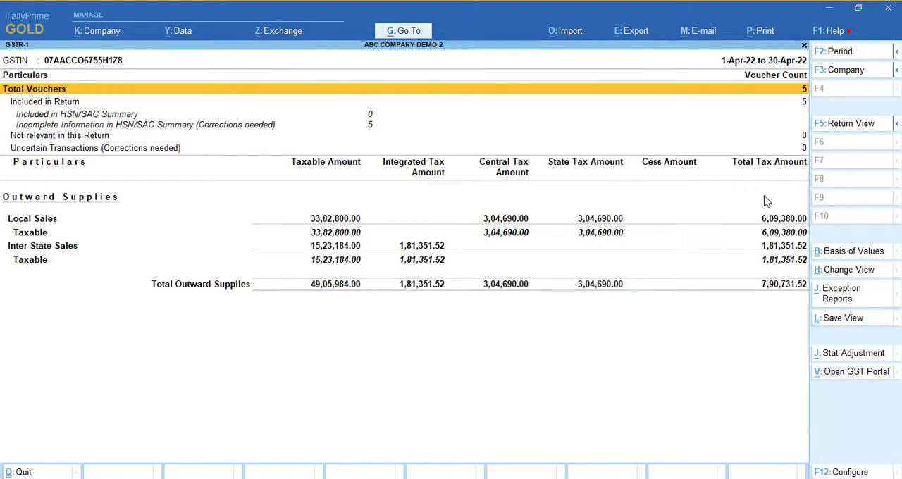
pyautogui.click(849, 128)
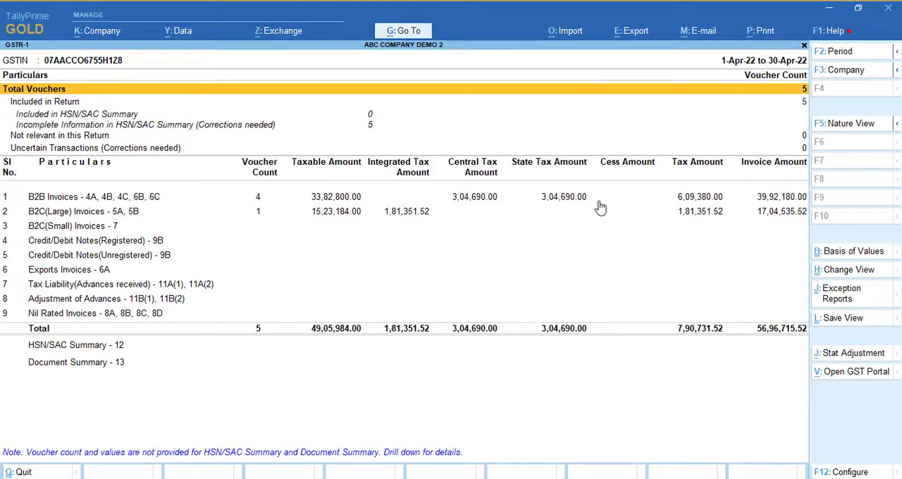
pyautogui.click(850, 131)
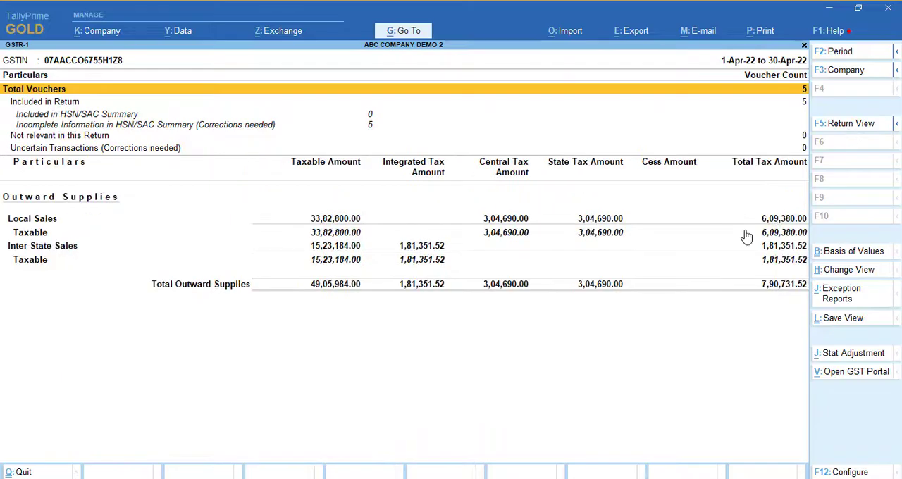
pyautogui.hotkey('alt', 'F5')
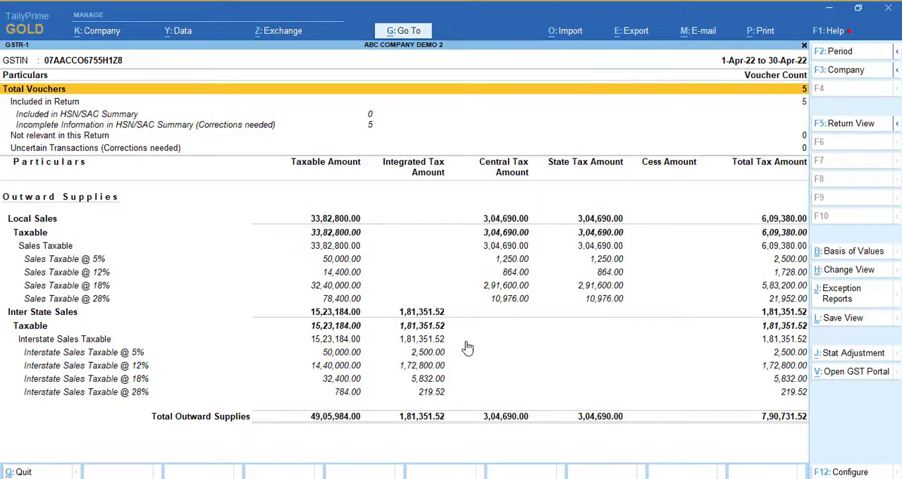
# - Examine the local and interstate taxable sales by GST rate in the GSTR-1 summary
pyautogui.press('Down')
pyautogui.press('Down')
pyautogui.press('Down')
pyautogui.press('Down')
pyautogui.press('Down')
pyautogui.press('Down')
pyautogui.press('Down')
pyautogui.press('Down')
pyautogui.press('Down')
pyautogui.press('Down')
pyautogui.press('Down')
pyautogui.press('Down')
pyautogui.press('Down')
pyautogui.press('Down')
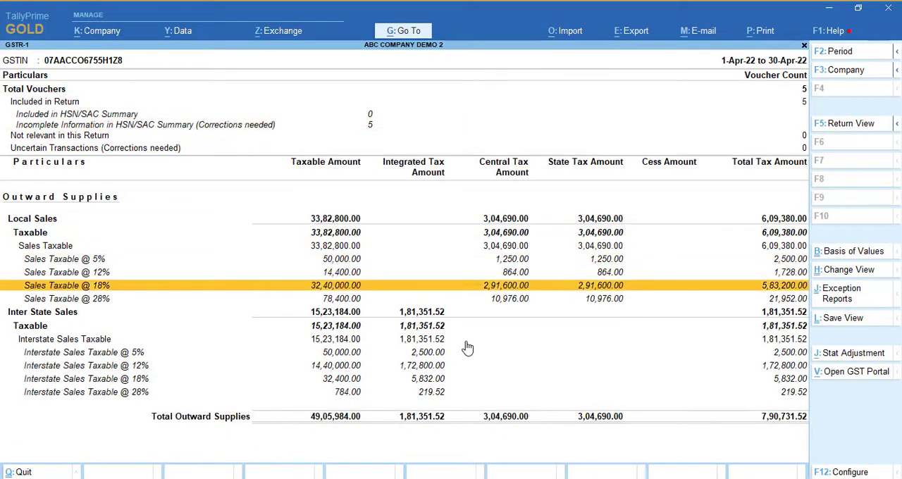
pyautogui.press('Down')
pyautogui.press('Down')
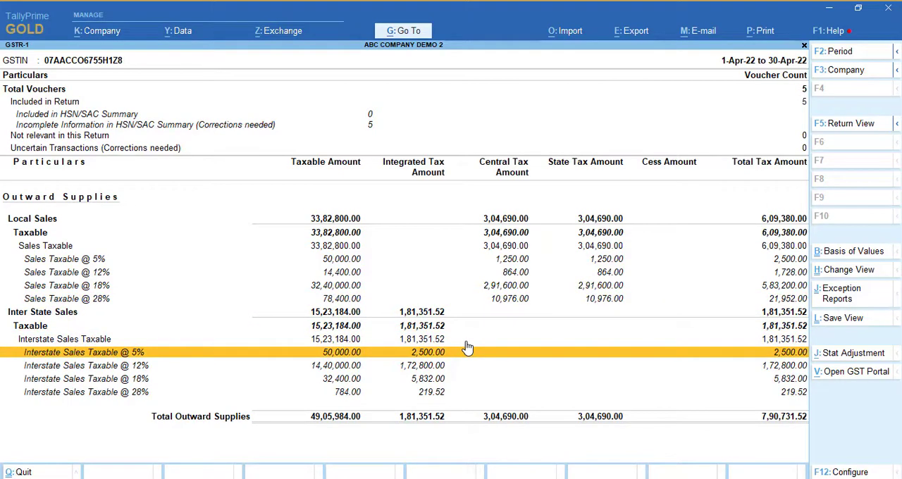
# - View the local Sales Taxable @ 5% register Party-wise, and return to the GST Reports list
pyautogui.press('Up')
pyautogui.press('Up')
pyautogui.press('Up')
pyautogui.press('Up')
pyautogui.press('Up')
pyautogui.press('Up')
pyautogui.press('Up')
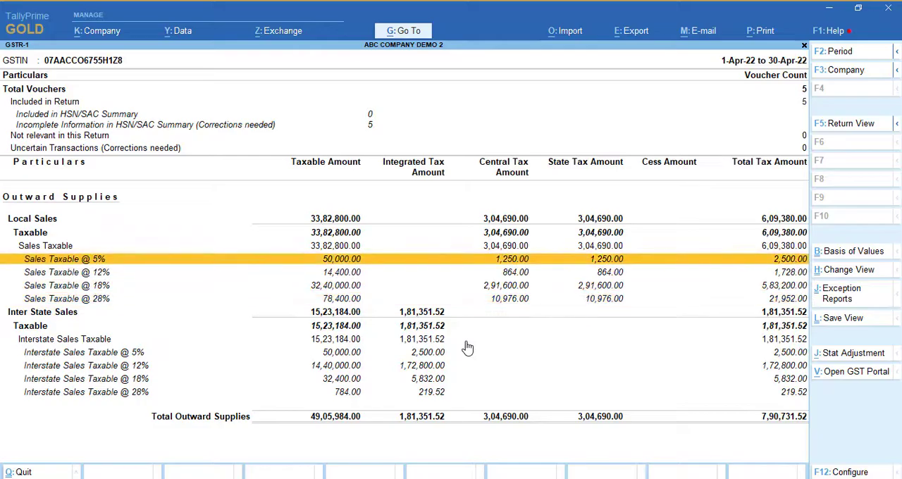
pyautogui.press('Return')
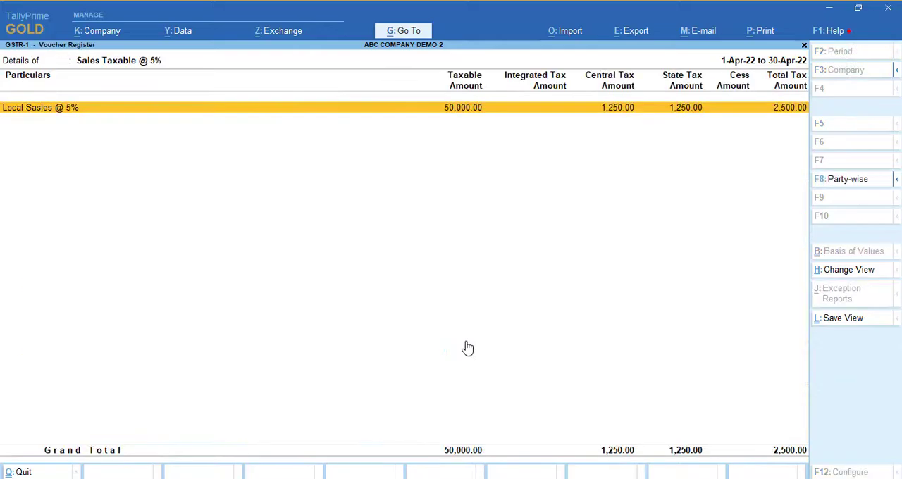
pyautogui.click(873, 181)
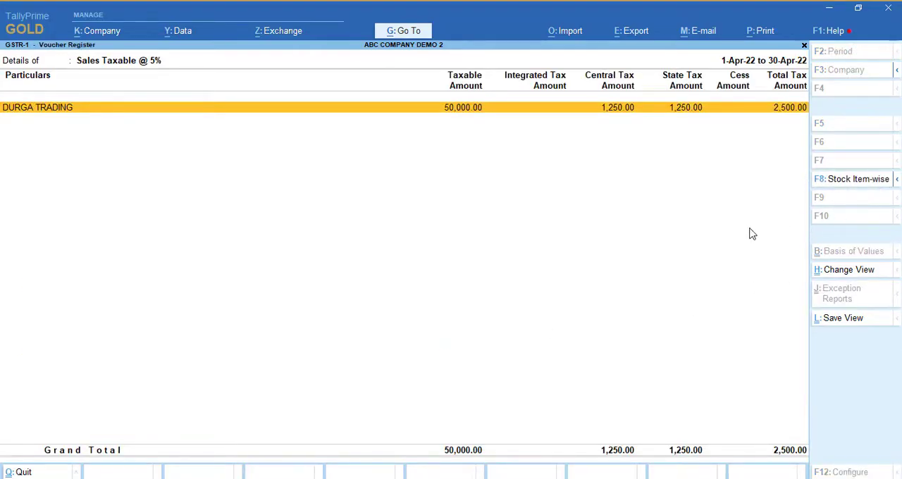
pyautogui.press('Escape')
pyautogui.press('Escape')
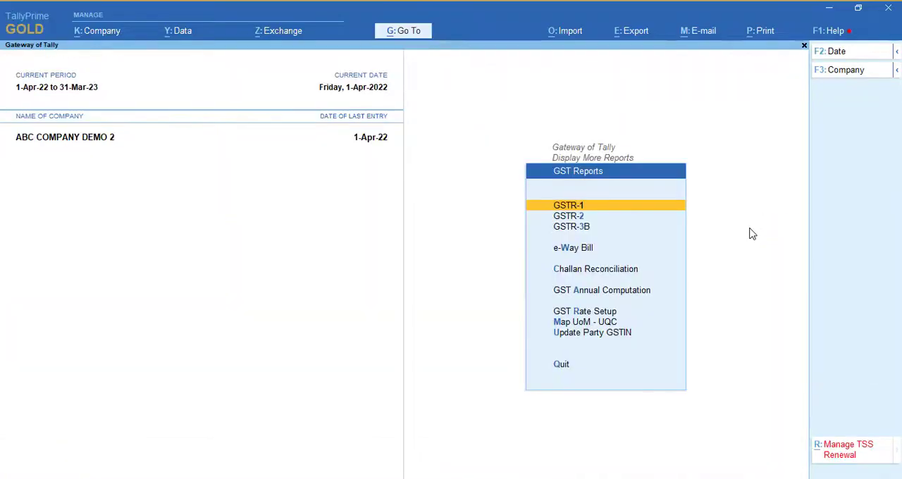
# - Open the GSTR-3B report and expand it to show outward supplies by tax rate
pyautogui.press('Down')
pyautogui.press('Down')
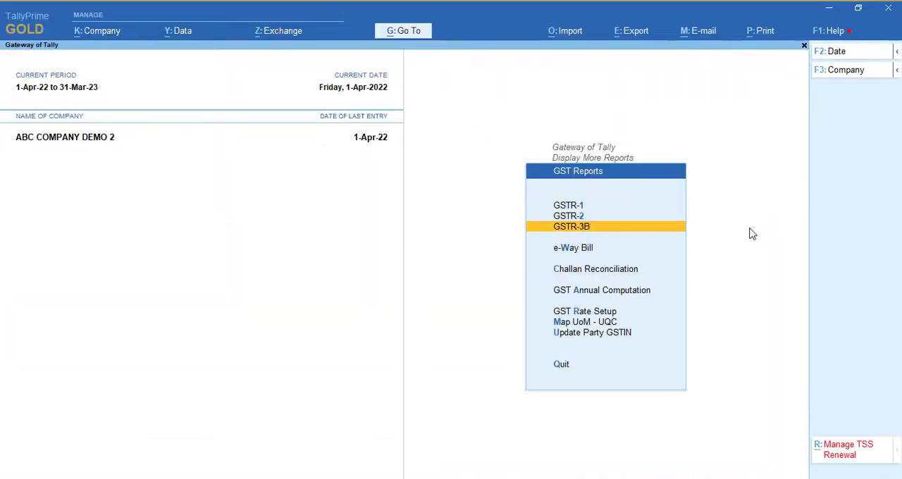
pyautogui.press('Return')
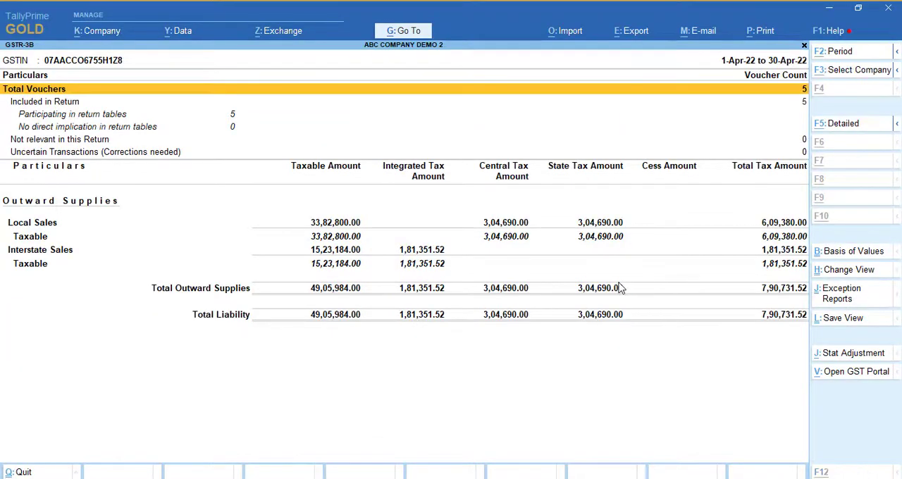
pyautogui.hotkey('alt', 'F5')
# - Examine the rate-wise local taxable sales in the GSTR-3B report
pyautogui.press('Down')
pyautogui.press('Down')
pyautogui.press('Down')
pyautogui.press('Down')
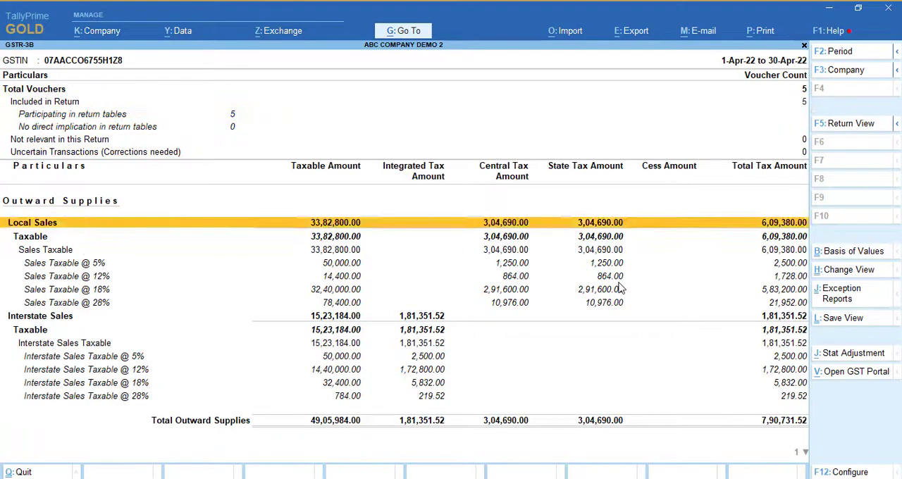
pyautogui.press('Down')
pyautogui.press('Down')
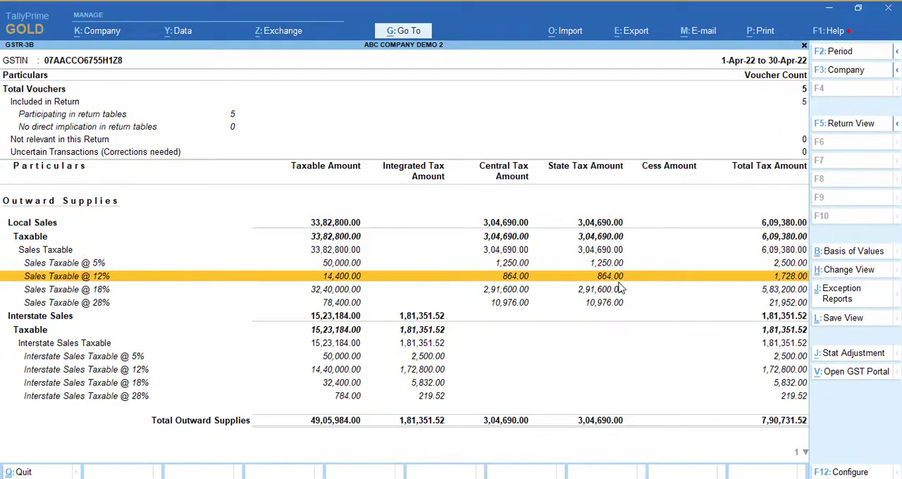
pyautogui.press('Down')
pyautogui.press('Down')
pyautogui.press('Up')
pyautogui.press('Up')
pyautogui.press('Up')
pyautogui.press('Down')
pyautogui.press('Down')
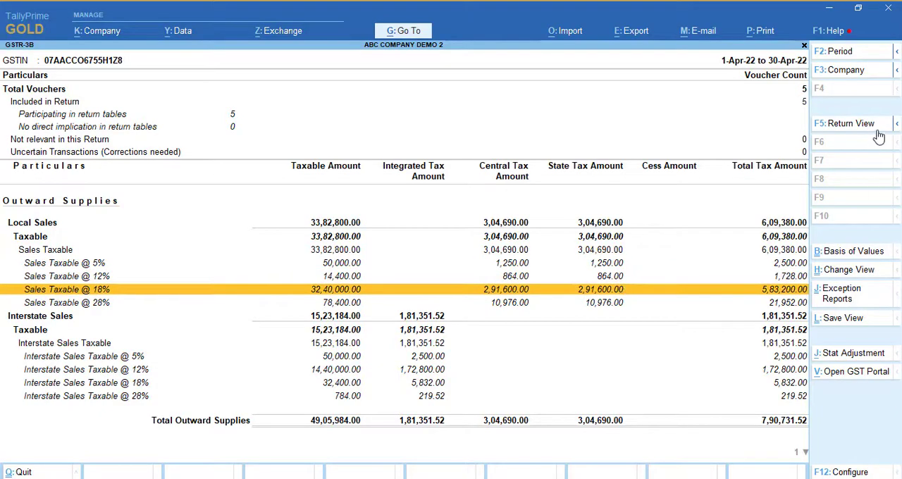
# - View the GSTR-3B register for Sales Taxable @ 5% Stock Item-wise and Party-wise, and return to the Gateway of Tally
pyautogui.press('Up')
pyautogui.press('Up')
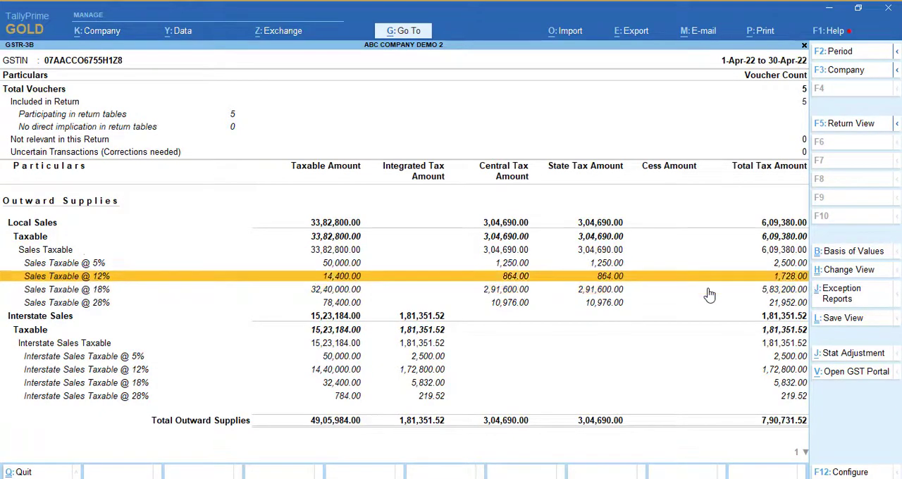
pyautogui.press('Return')
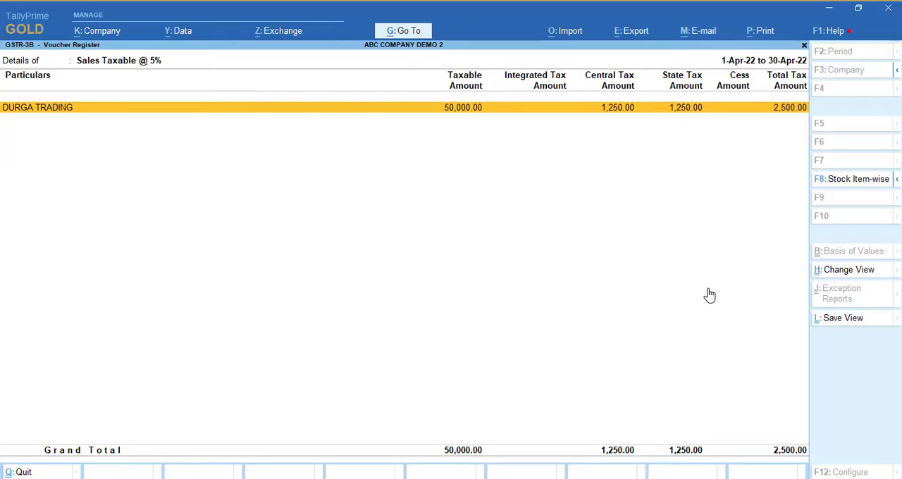
pyautogui.click(889, 185)
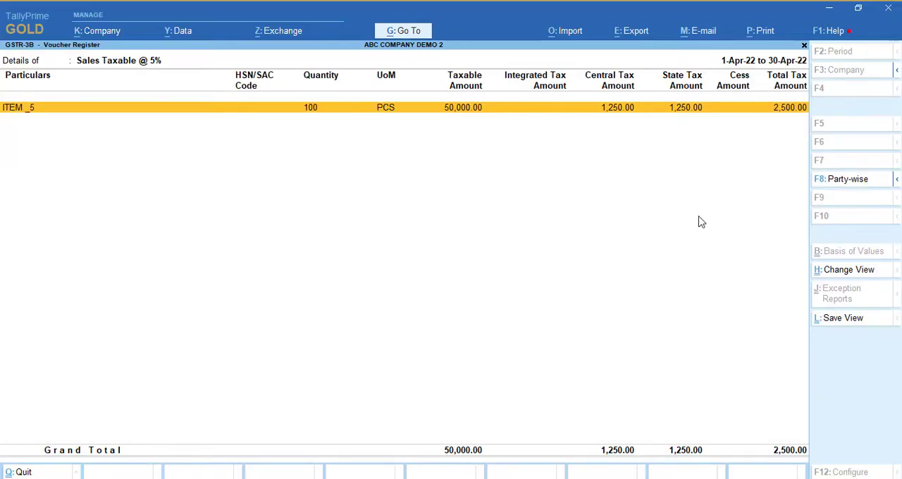
pyautogui.click(850, 180)
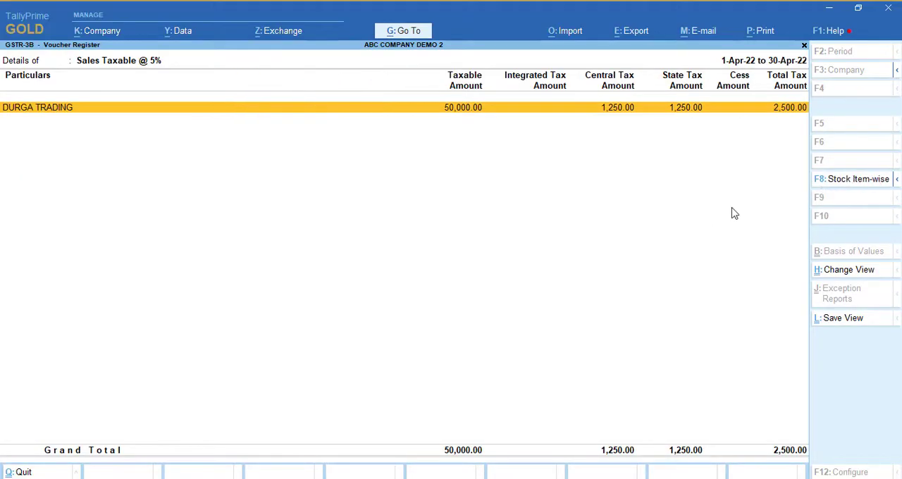
pyautogui.press('Escape')
pyautogui.press('Escape')
pyautogui.press('Escape')
pyautogui.press('Escape')
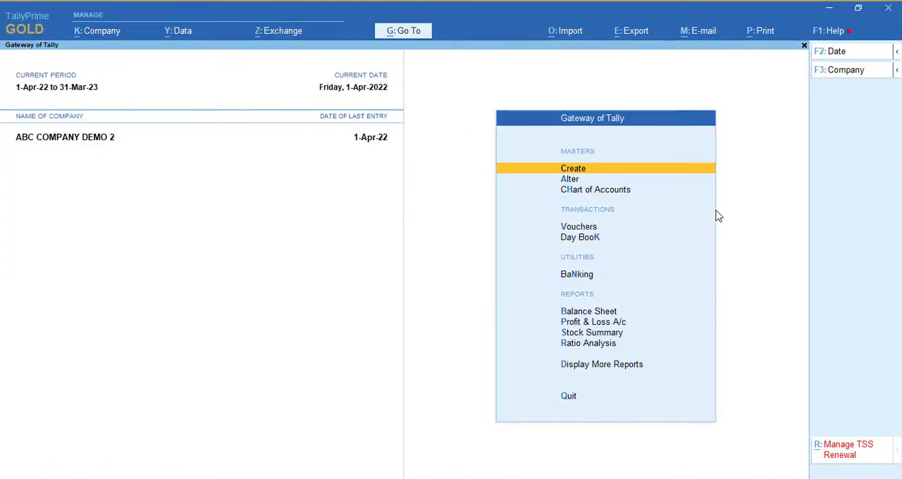